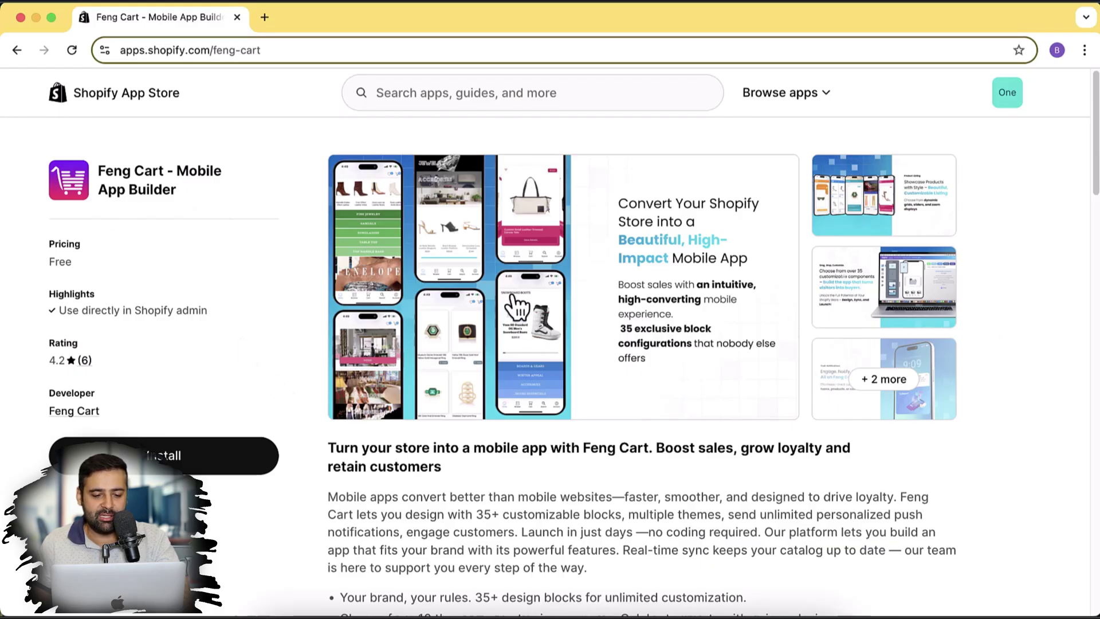
scroll(459, 276, down, 1)
scroll(461, 284, down, 1)
scroll(516, 302, up, 2)
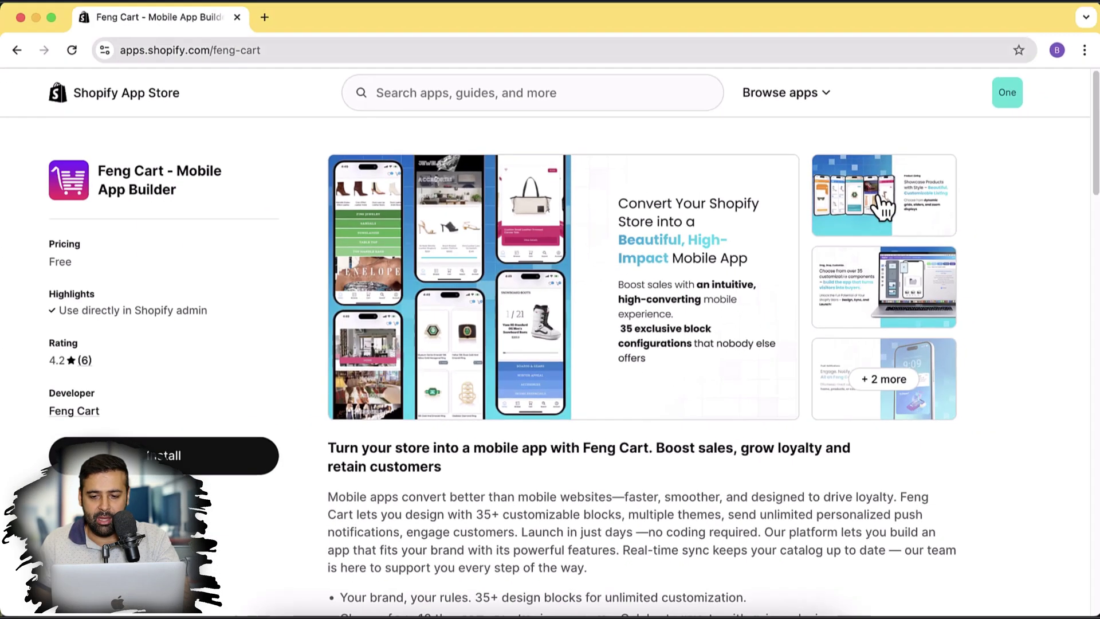
Page through Feng Cart's App Store screenshots: customization, push notifications, product detail and themes
click(723, 343)
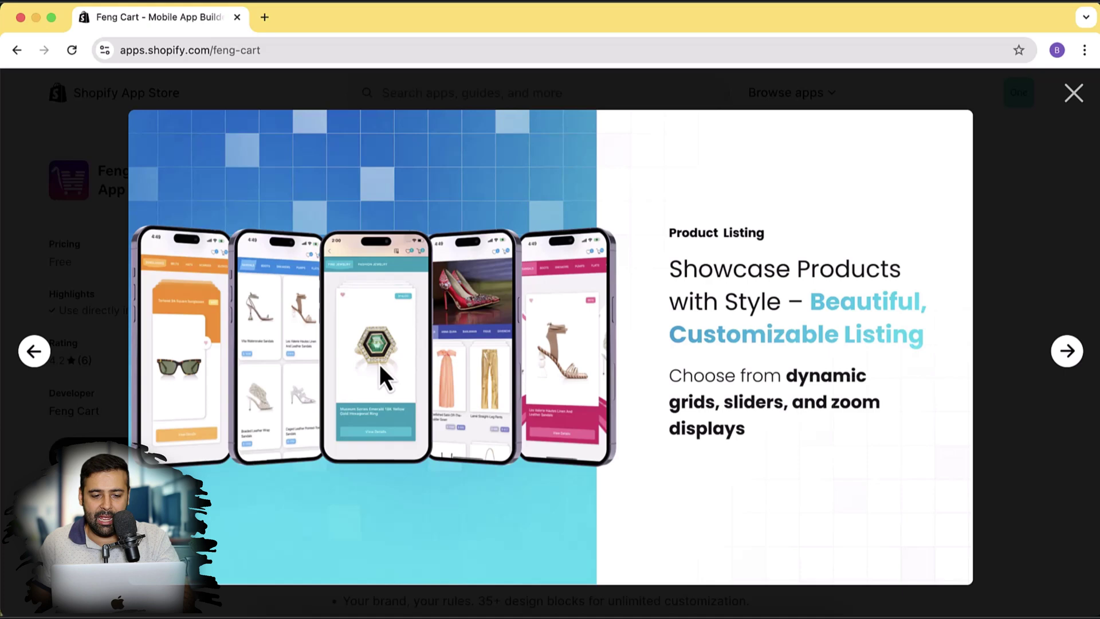
click(1064, 351)
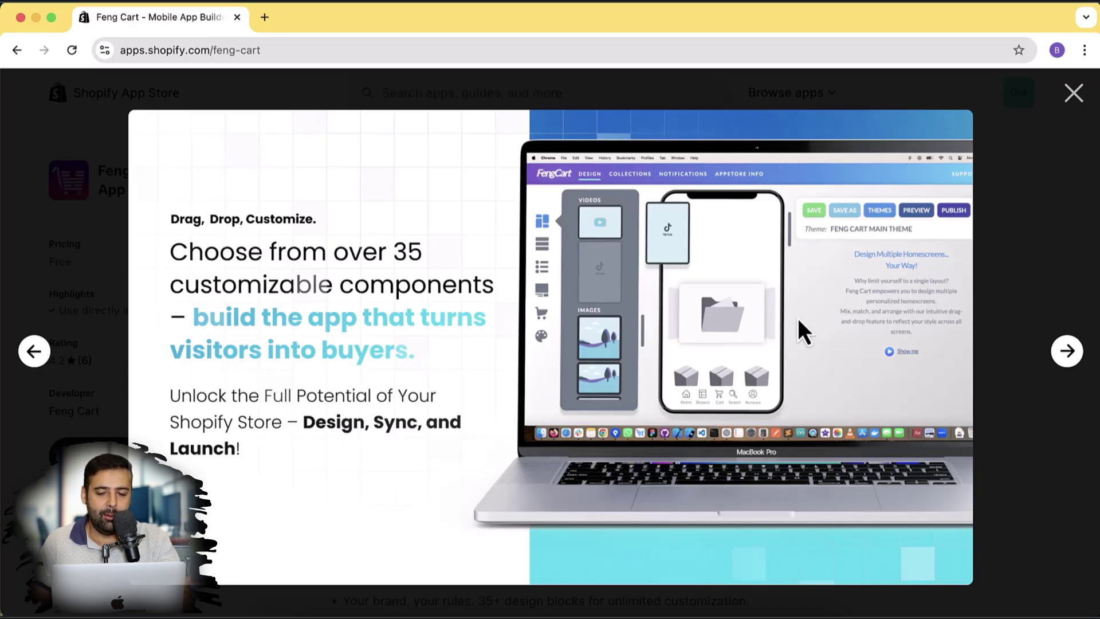
click(1067, 353)
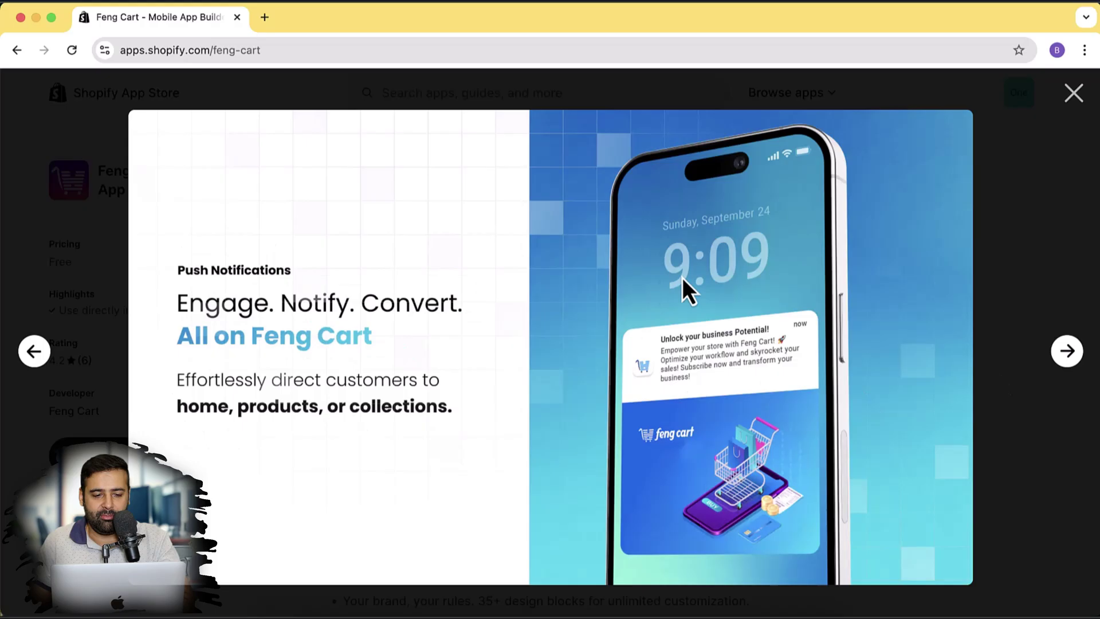
click(1067, 352)
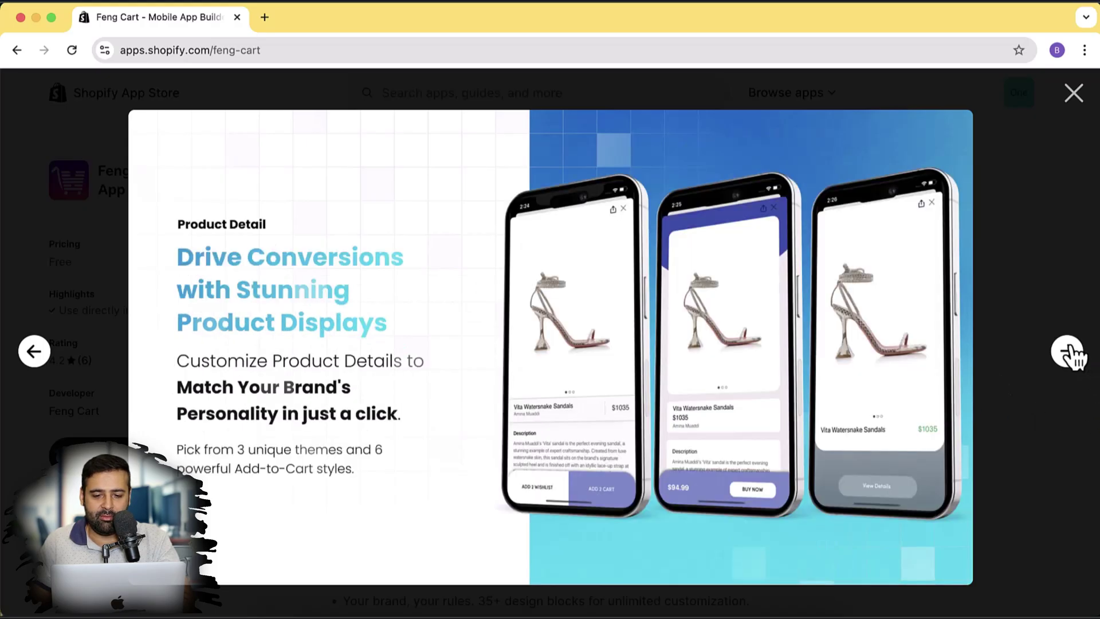
click(1059, 360)
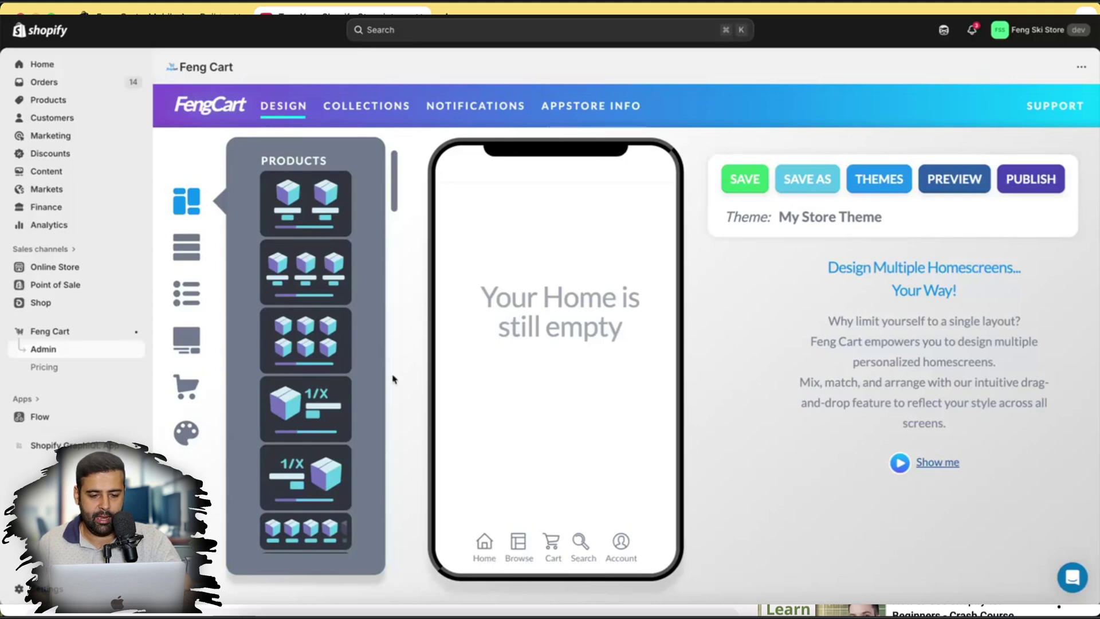
scroll(371, 395, down, 3)
scroll(372, 395, down, 3)
scroll(372, 396, down, 3)
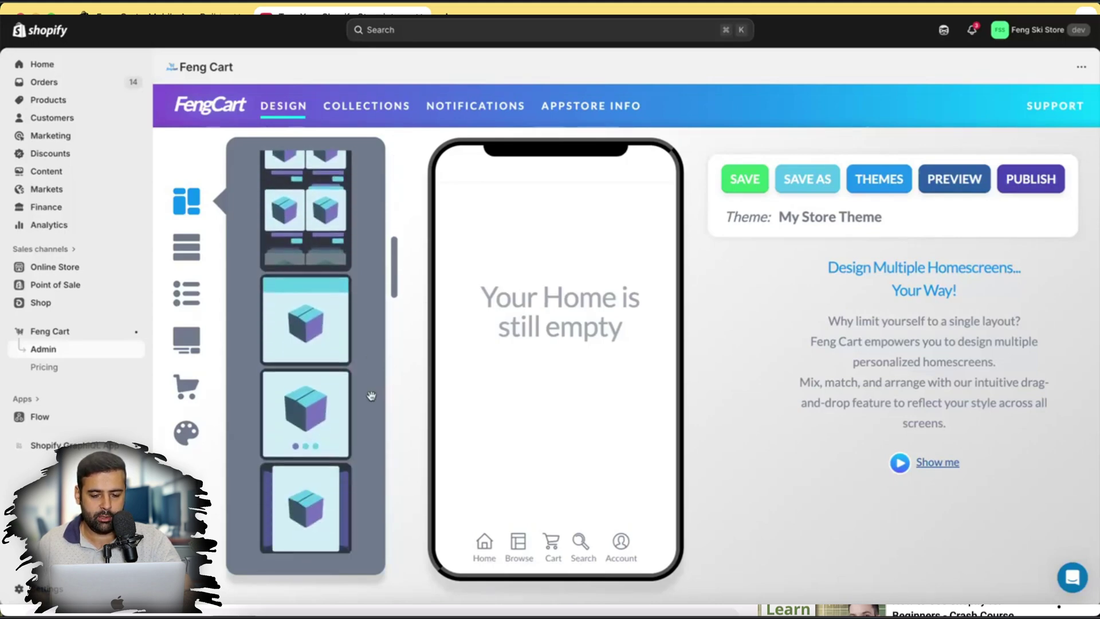
scroll(371, 395, down, 2)
scroll(371, 396, down, 3)
scroll(372, 396, down, 3)
scroll(372, 395, down, 2)
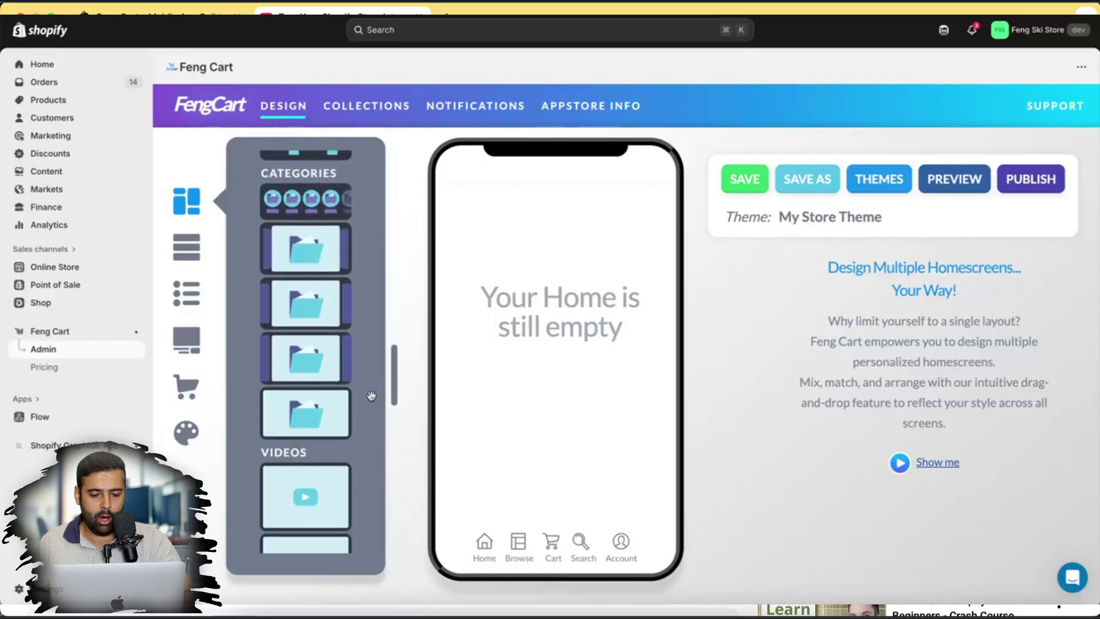
scroll(372, 396, down, 1)
scroll(371, 395, up, 1)
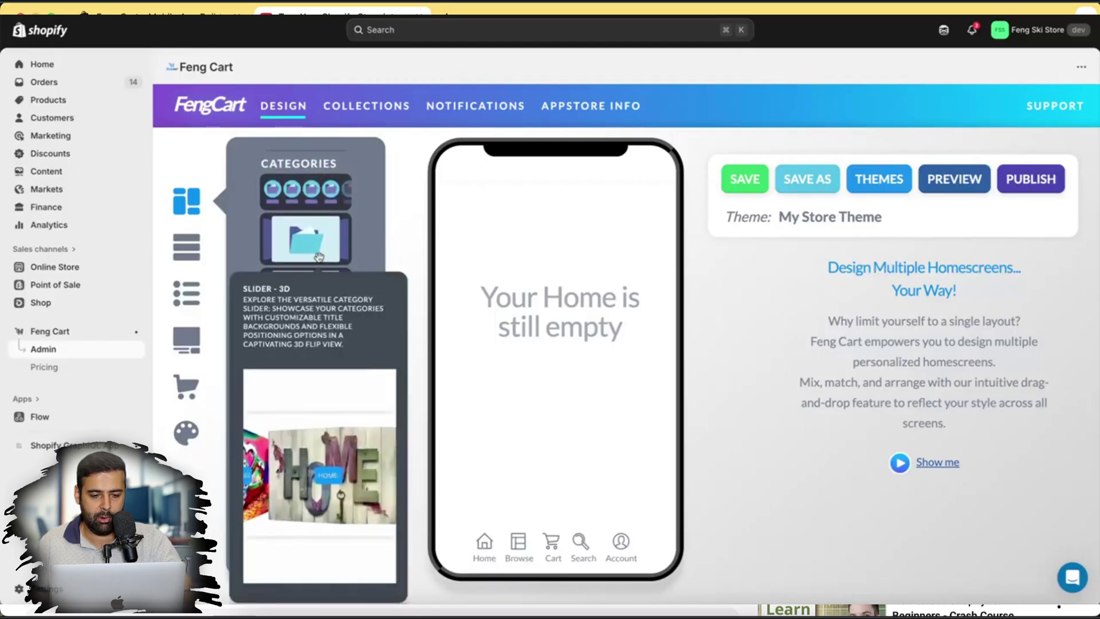
Add a 3D category slider with small titles featuring four ski collections, Winter Apparel first
drag(308, 256, 562, 270)
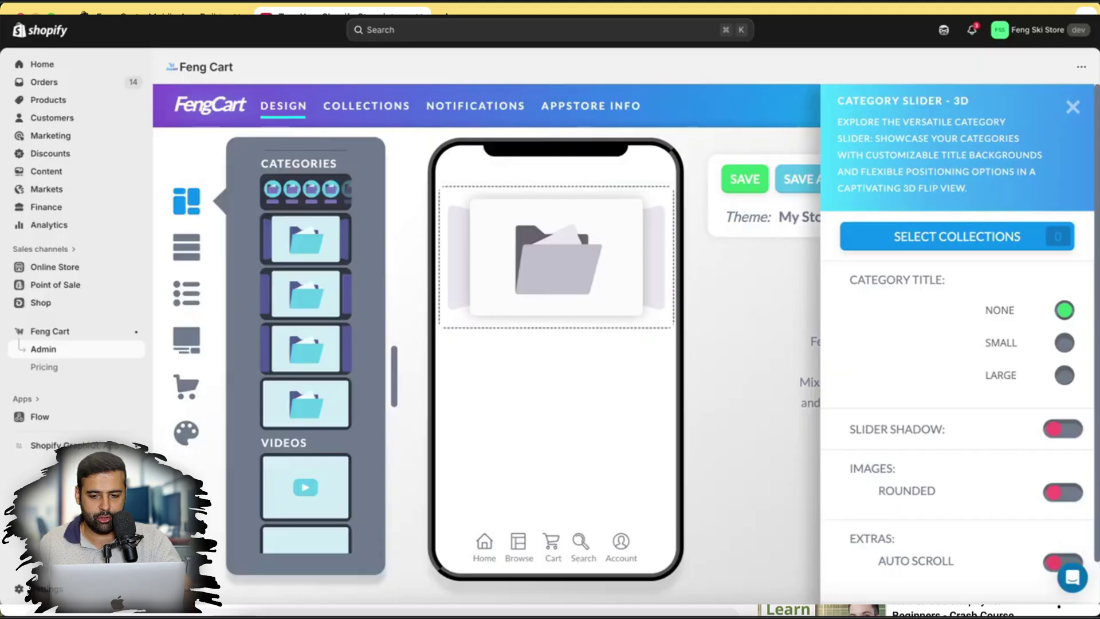
click(1062, 343)
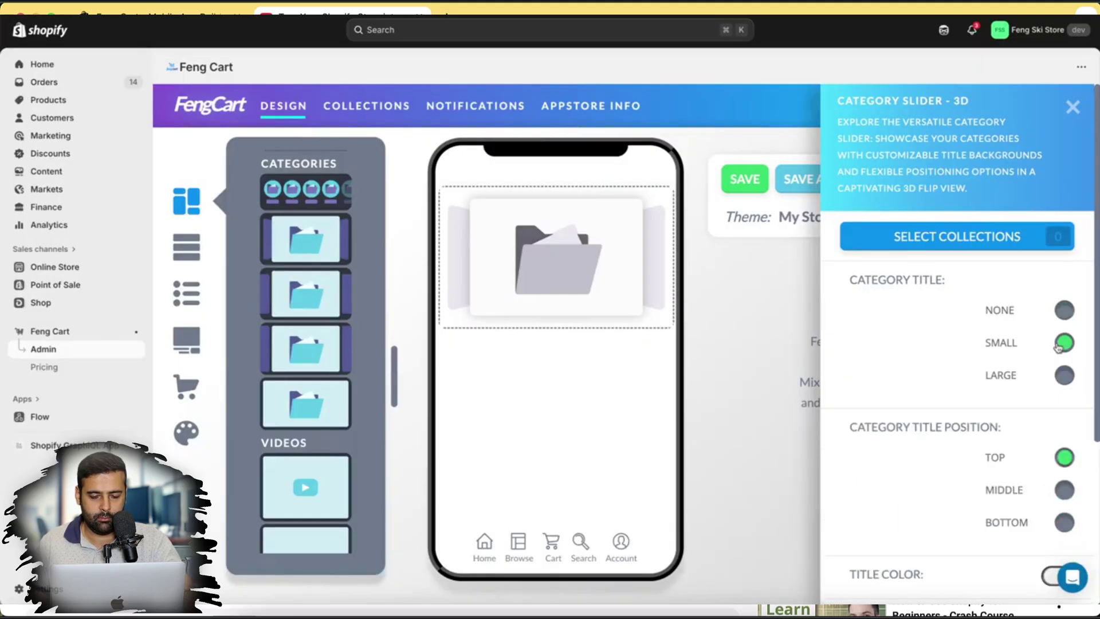
click(980, 245)
click(379, 228)
click(411, 239)
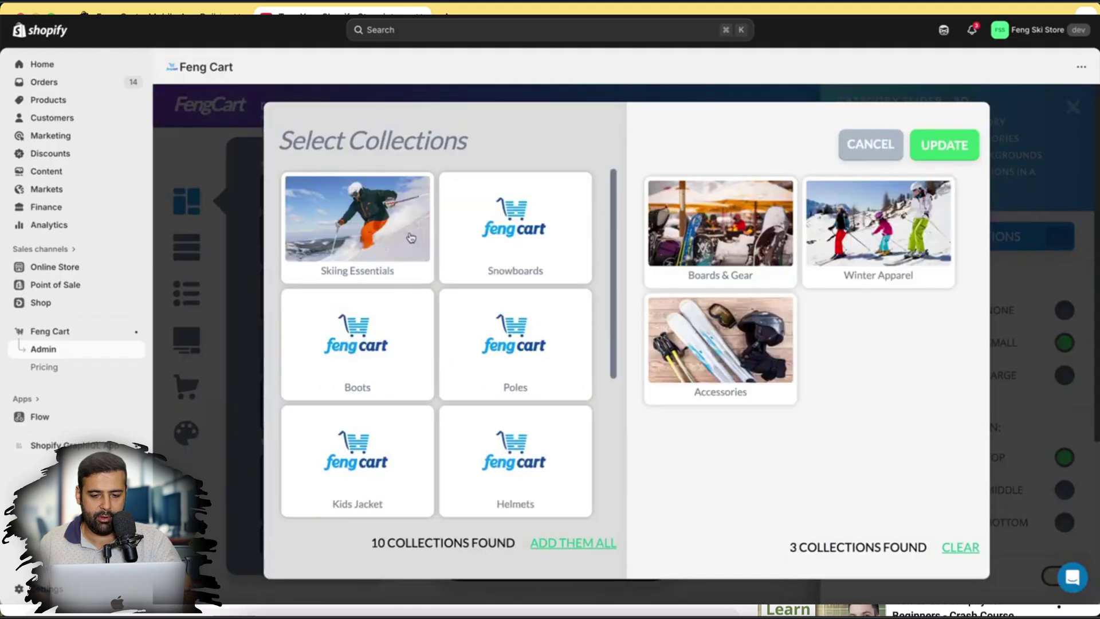
drag(878, 229, 730, 231)
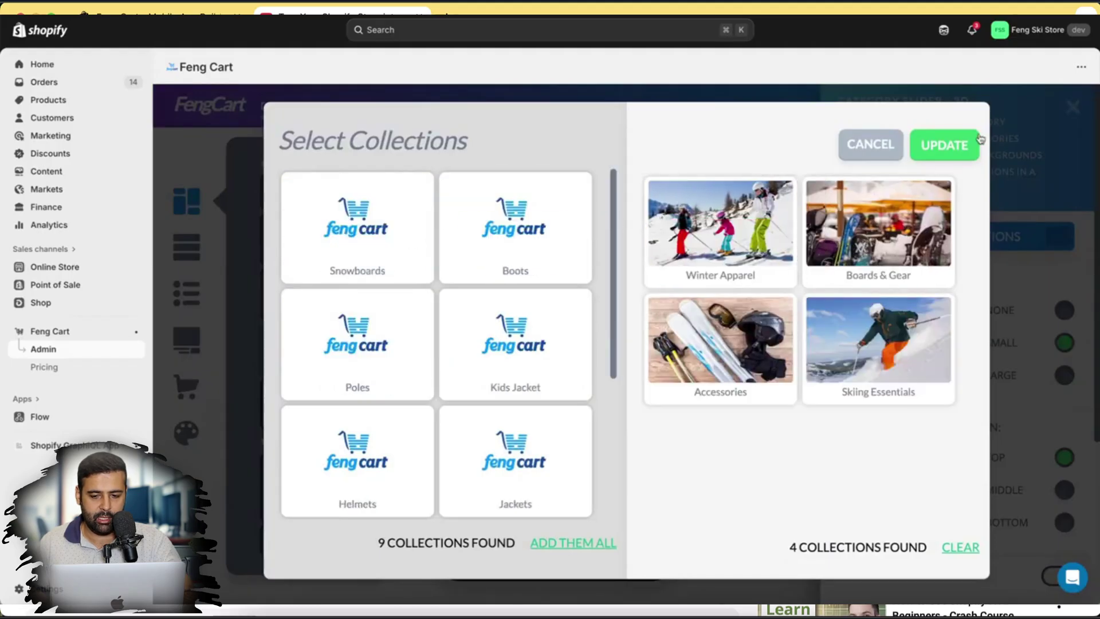
click(954, 144)
scroll(1031, 344, down, 3)
Give the slider middle-positioned purple category titles and a slider shadow
click(1059, 389)
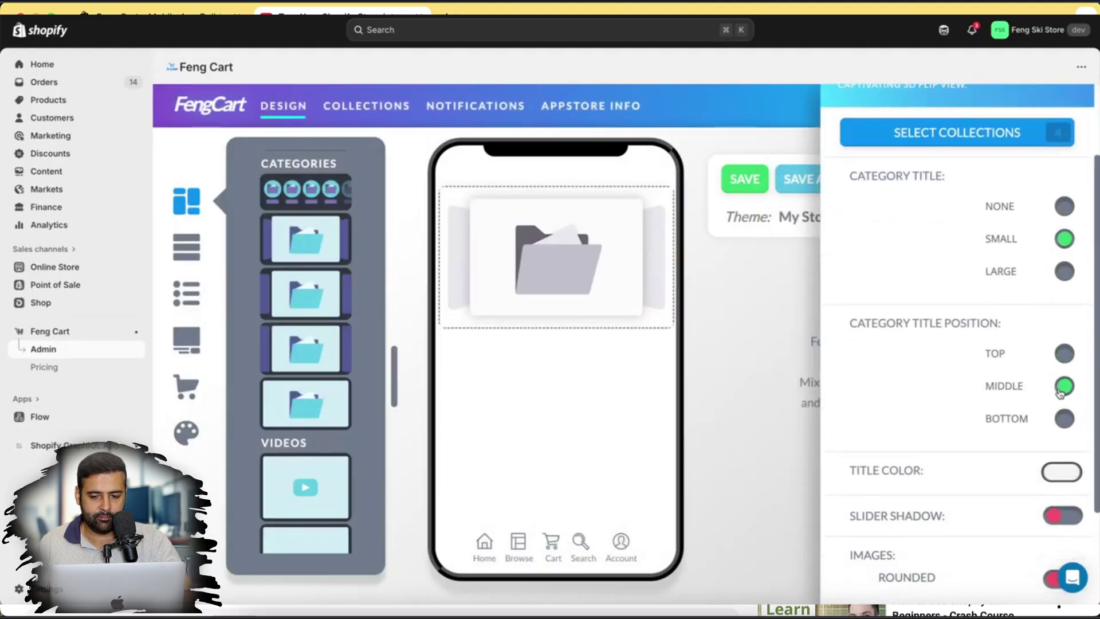
scroll(1061, 383, down, 2)
click(1064, 354)
click(1029, 464)
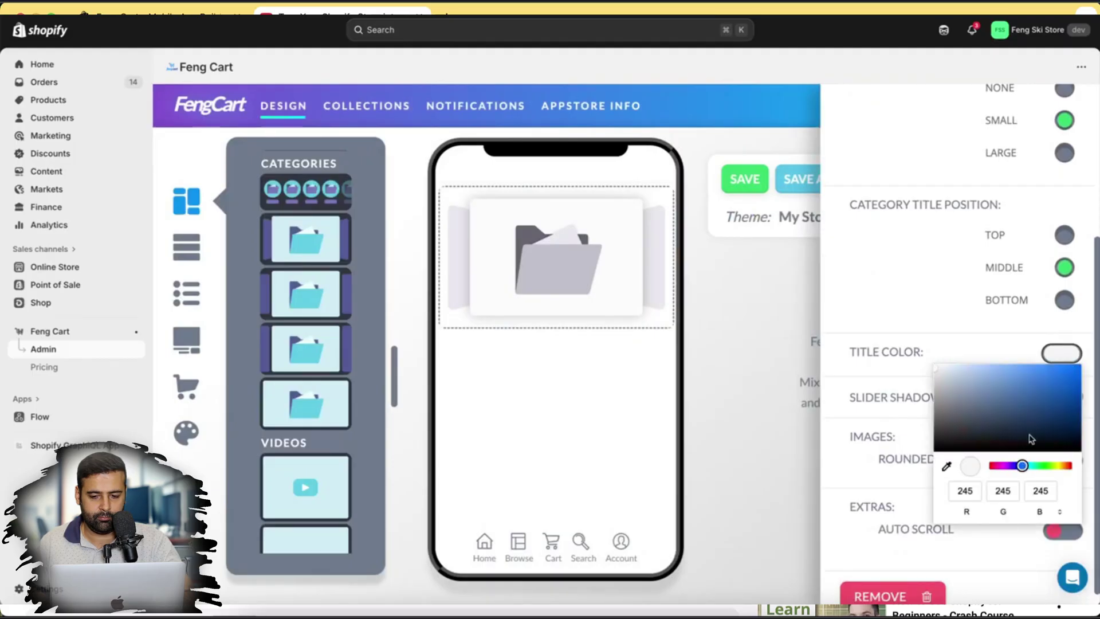
click(1028, 408)
drag(1006, 466, 1011, 466)
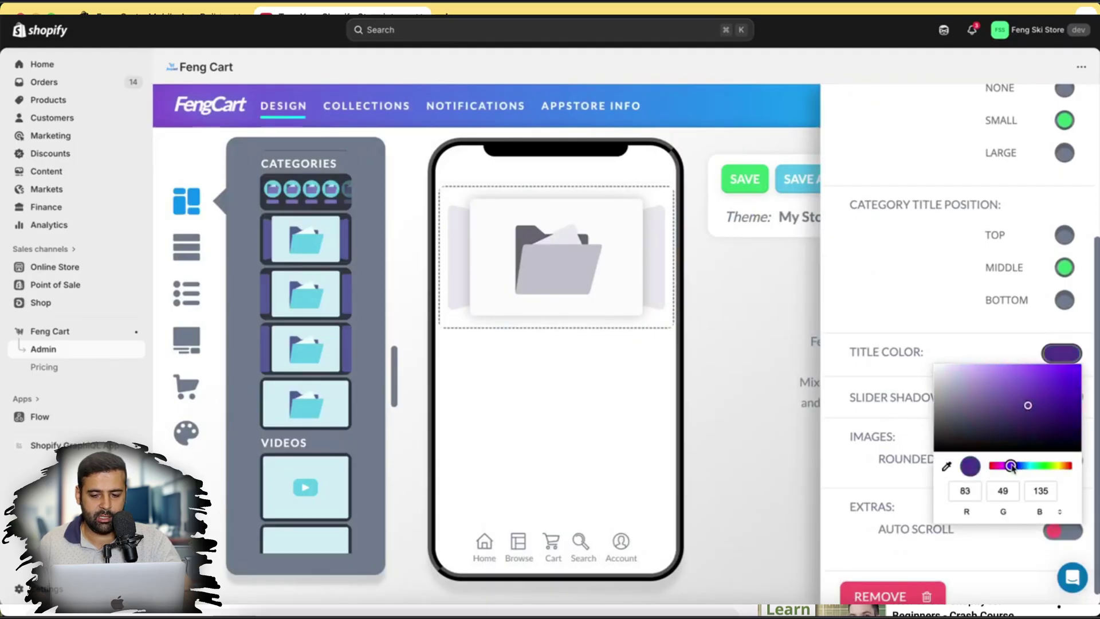
click(977, 327)
click(1060, 398)
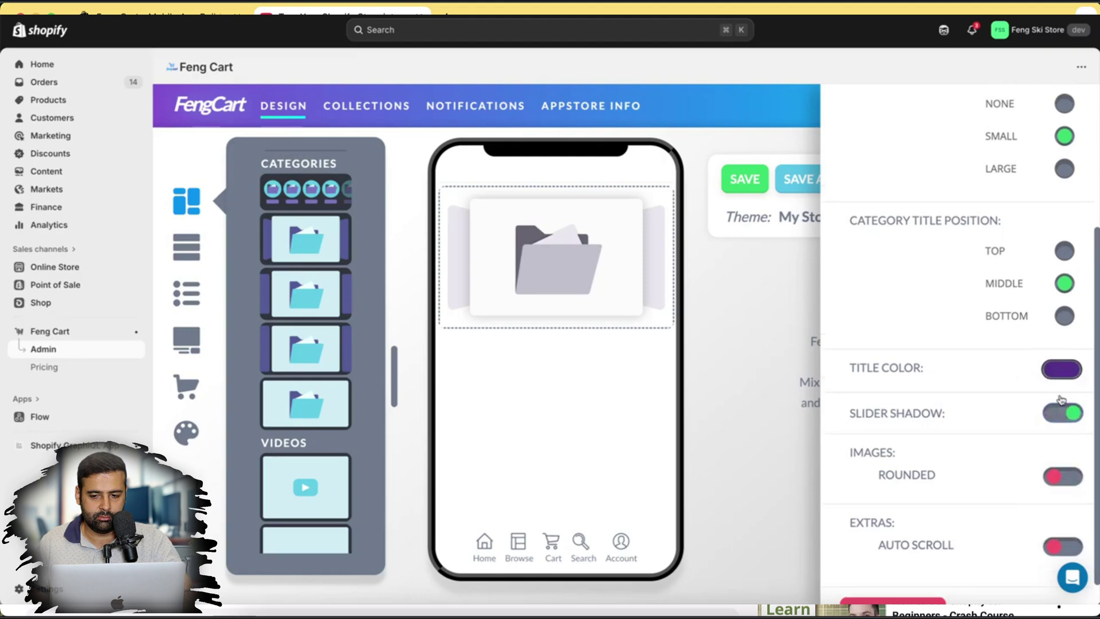
scroll(1066, 343, up, 5)
click(1073, 107)
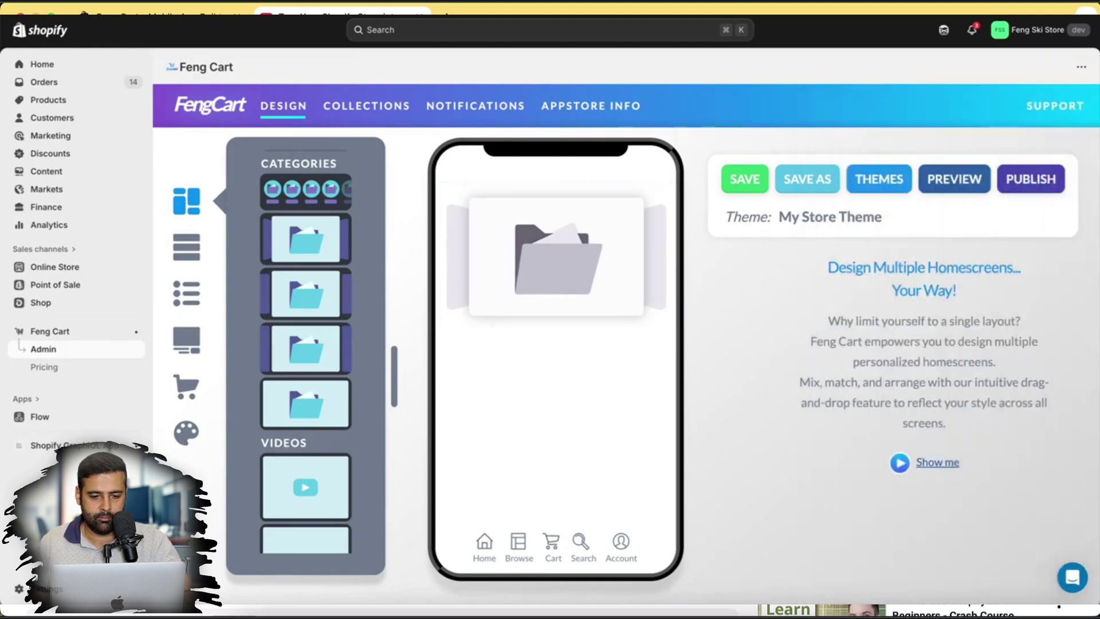
scroll(371, 315, up, 2)
scroll(370, 317, up, 5)
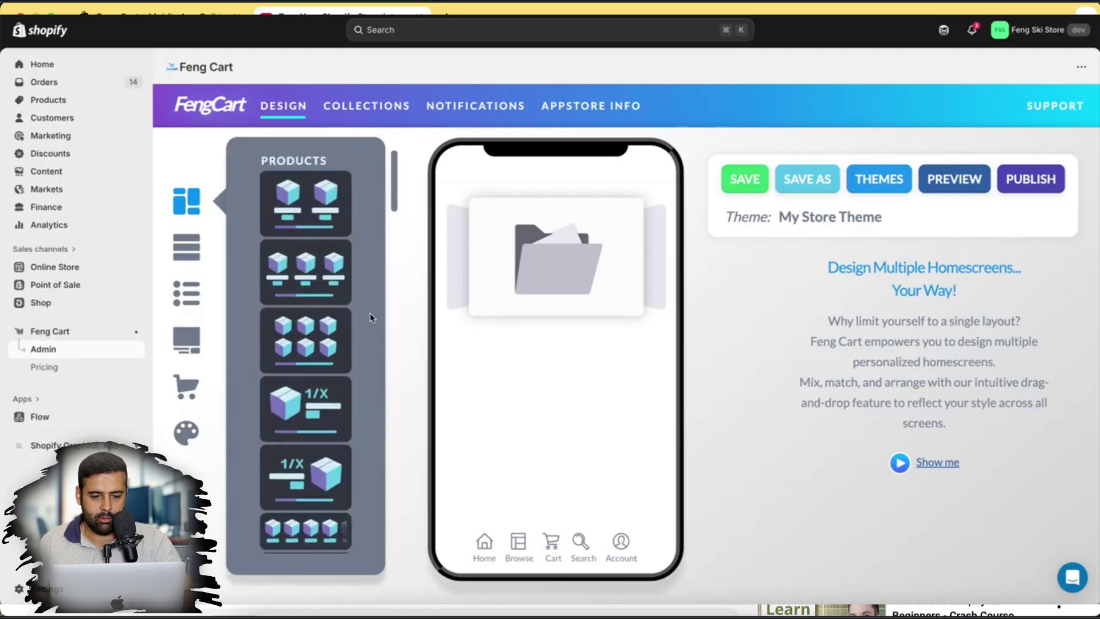
Add a product carousel below the category slider featuring four kids' jackets
mouse_move(333, 282)
mouse_down()
mouse_move(599, 411)
mouse_move(614, 448)
mouse_up()
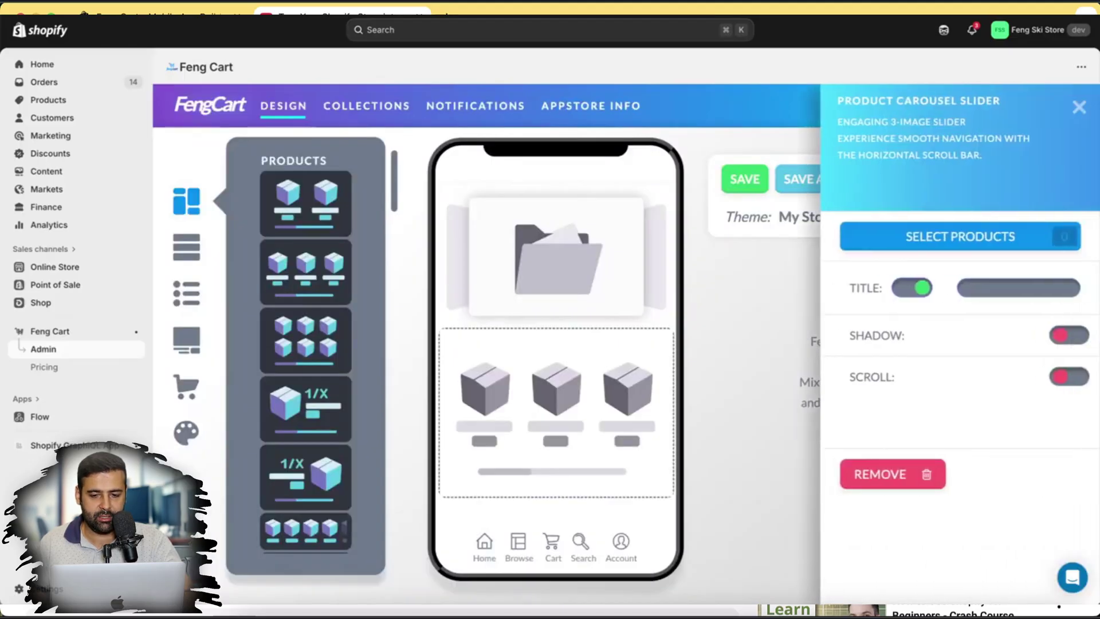
click(893, 240)
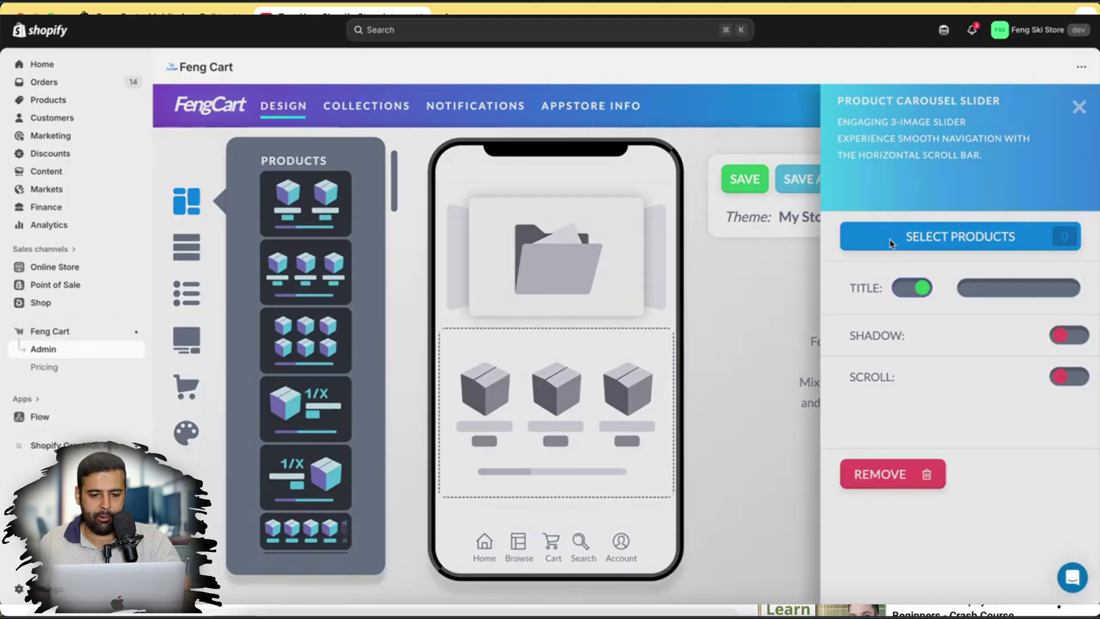
scroll(492, 313, down, 5)
scroll(492, 314, down, 3)
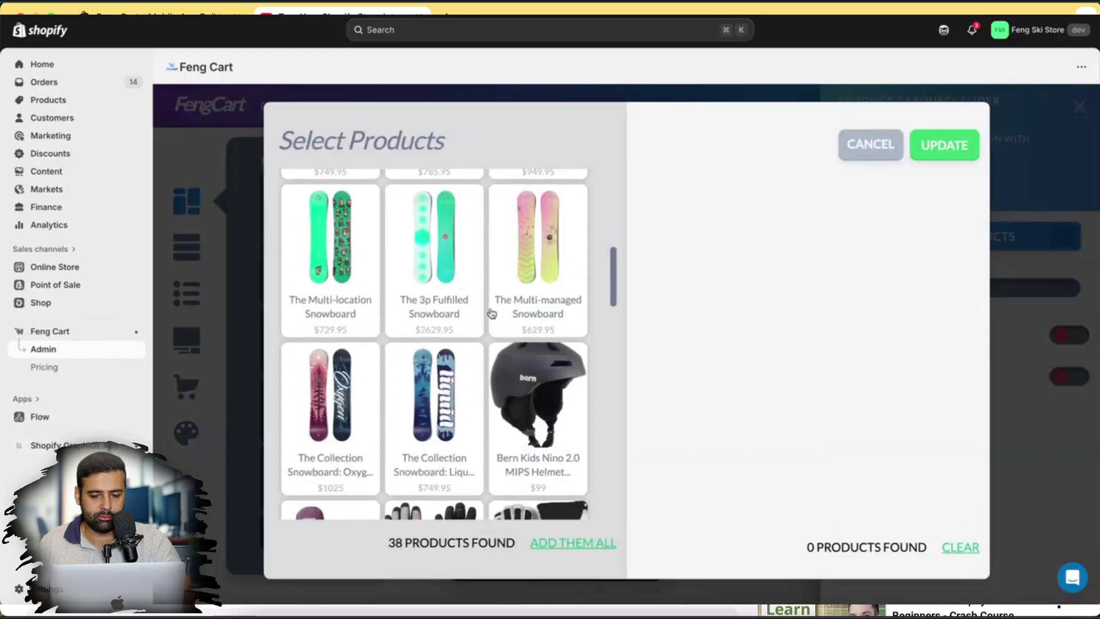
scroll(492, 314, down, 3)
scroll(492, 314, down, 3)
scroll(491, 314, down, 3)
scroll(492, 314, down, 3)
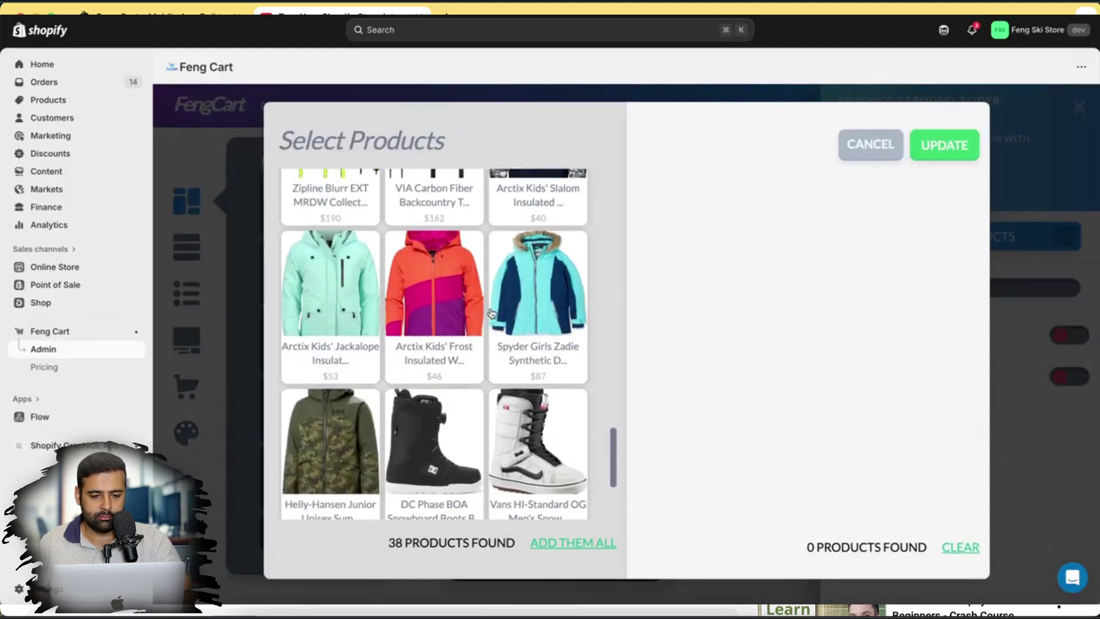
click(330, 273)
click(329, 292)
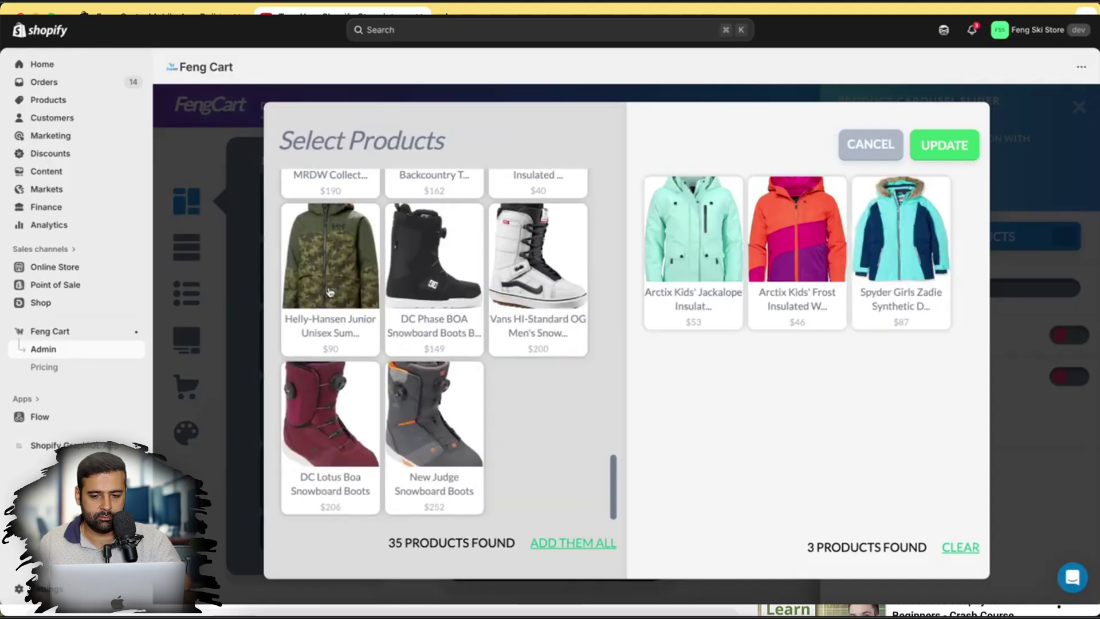
click(329, 293)
click(947, 153)
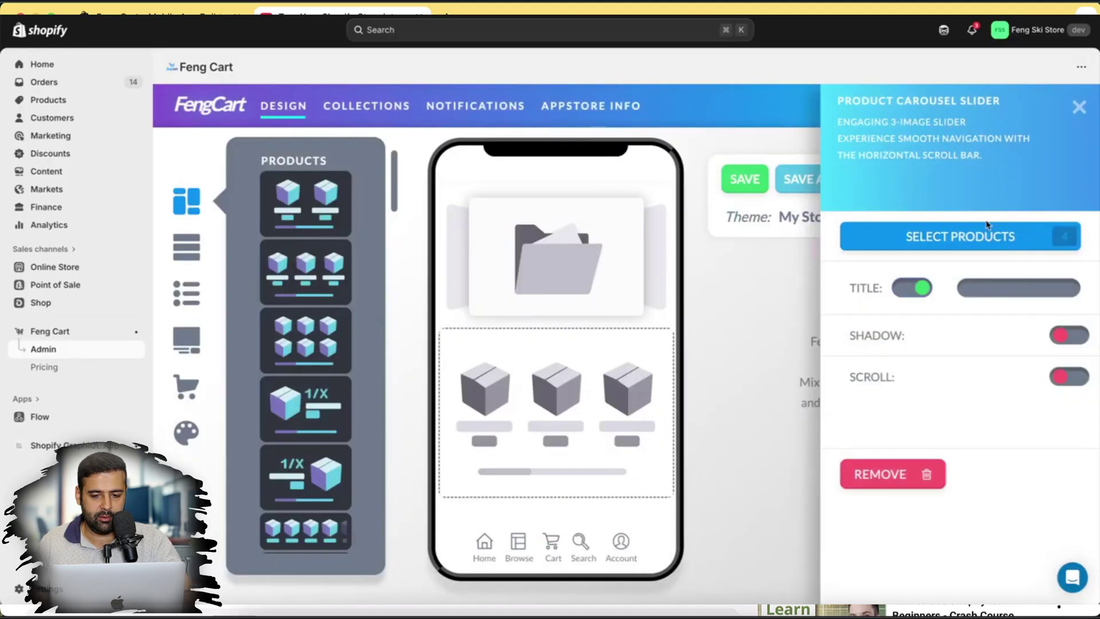
Hide the carousel title, enable shadow and scrolling, and make the scroll bar purple
click(905, 296)
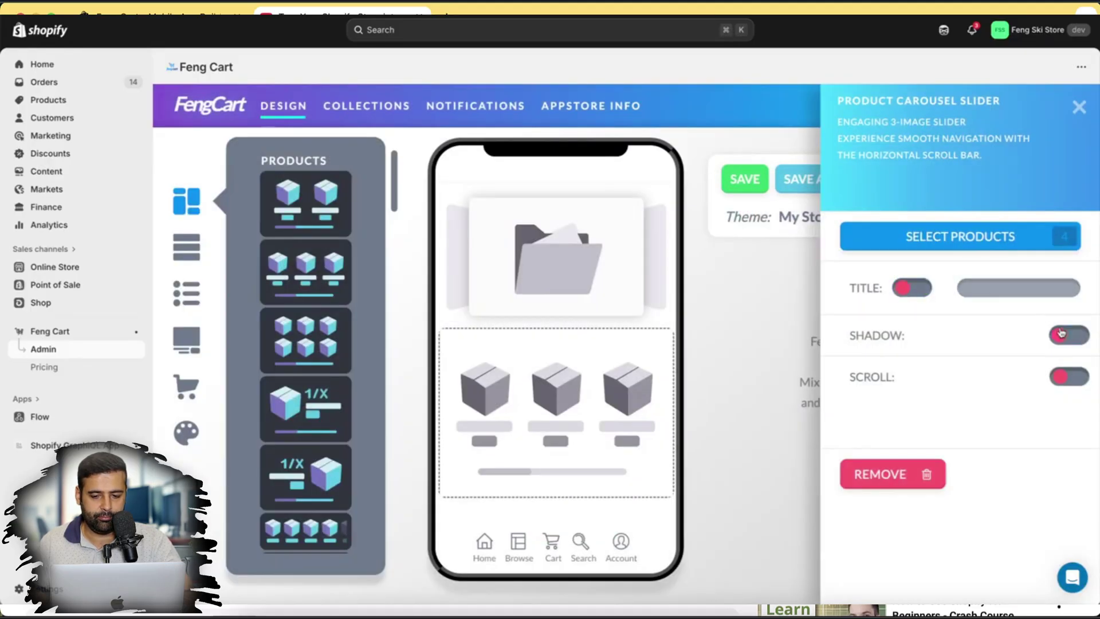
click(1060, 333)
click(1061, 378)
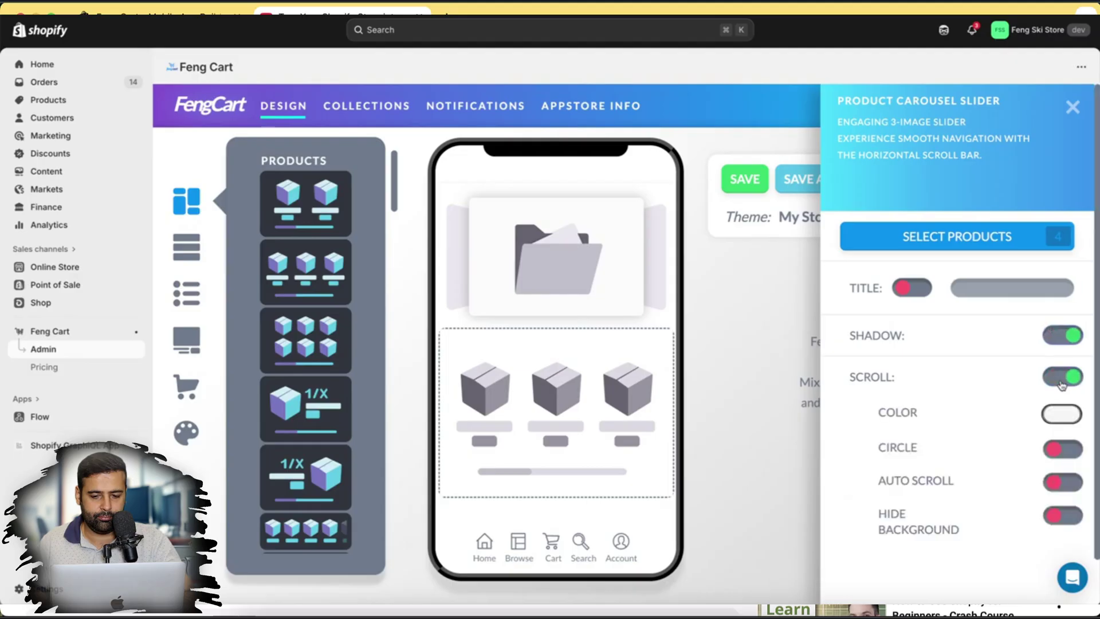
click(1068, 415)
click(1014, 466)
drag(994, 533, 1013, 532)
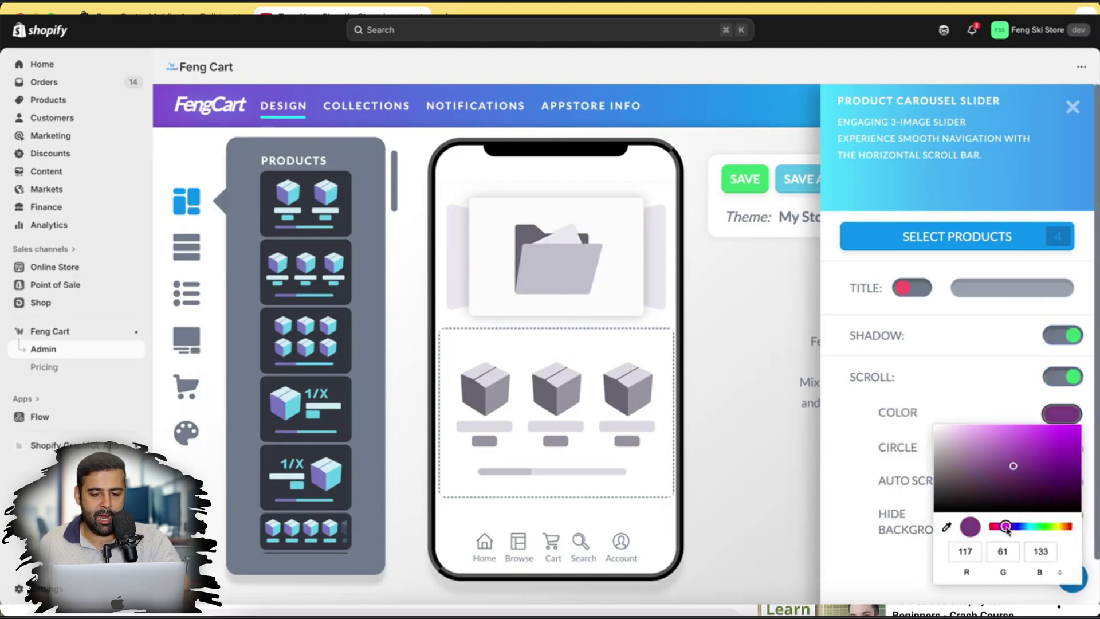
click(993, 395)
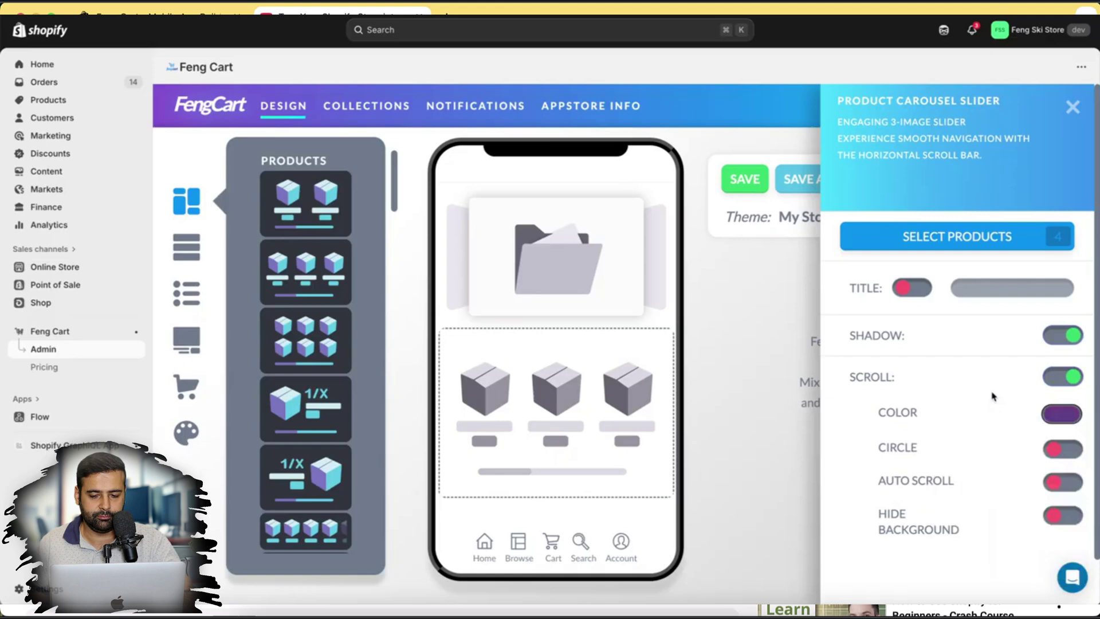
scroll(993, 397, down, 2)
scroll(993, 396, up, 2)
click(1073, 108)
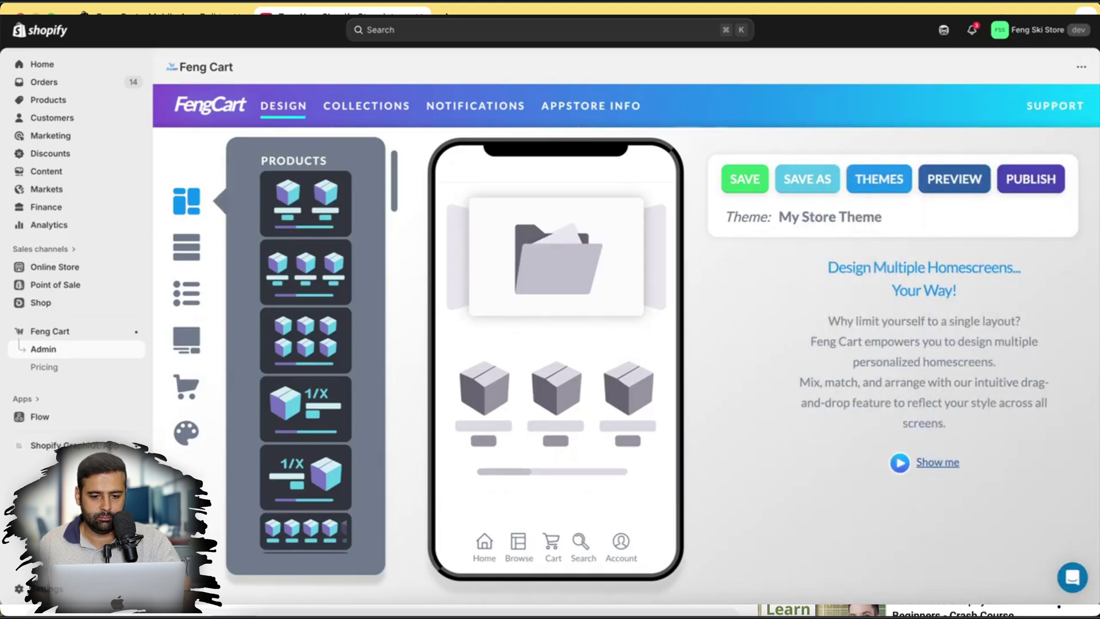
scroll(365, 400, down, 3)
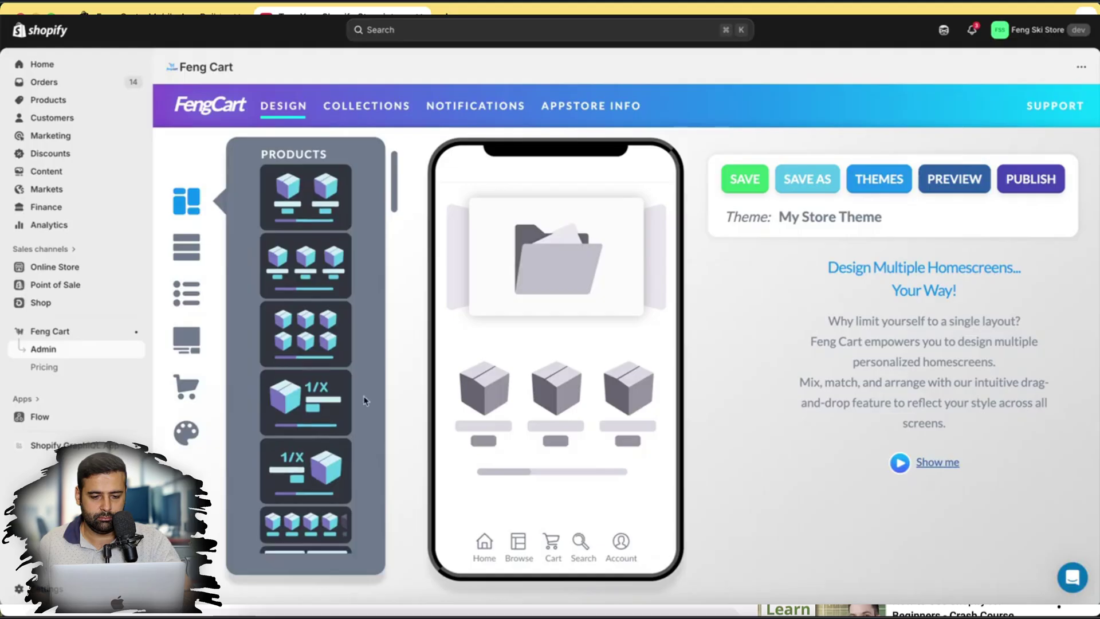
scroll(365, 400, down, 5)
scroll(364, 400, down, 5)
scroll(364, 399, down, 5)
scroll(365, 400, down, 5)
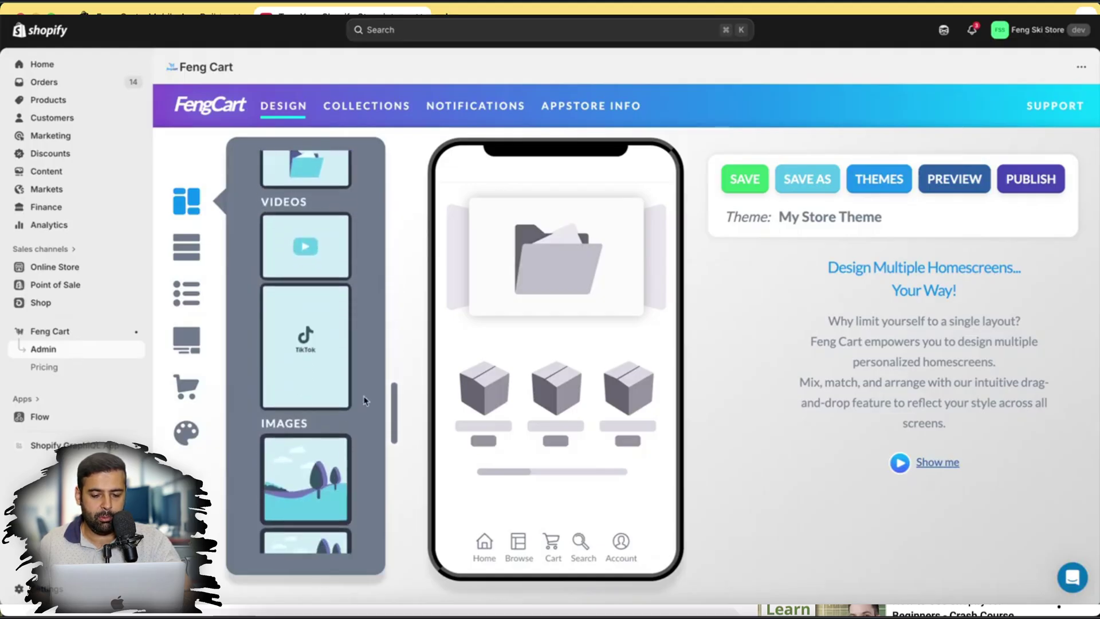
scroll(364, 400, down, 5)
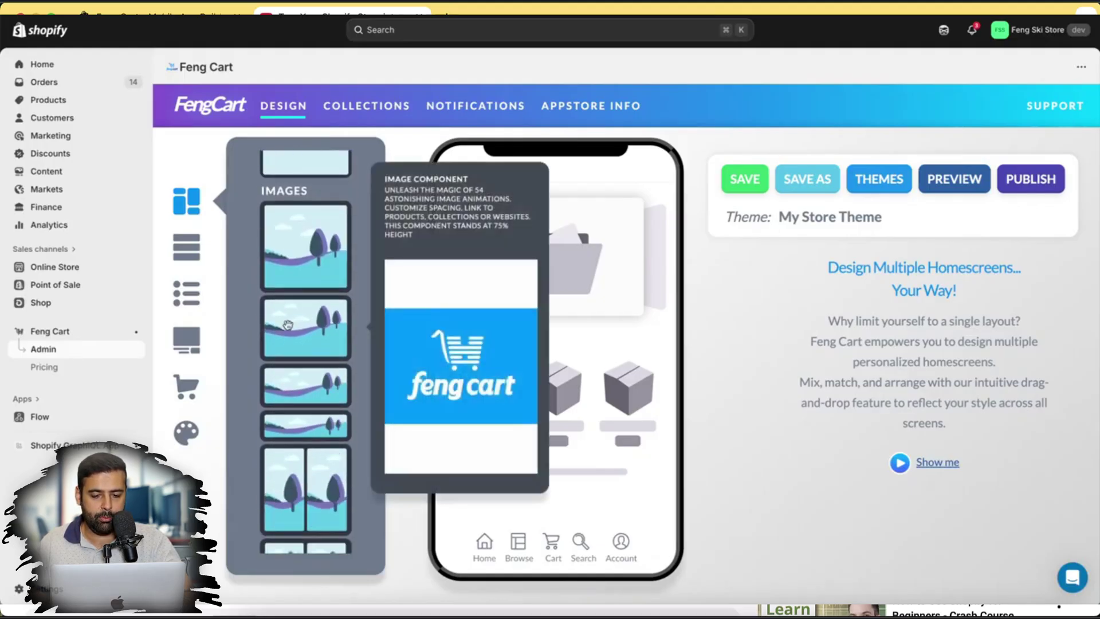
Add a full-width image block below the product carousel
drag(296, 324, 496, 516)
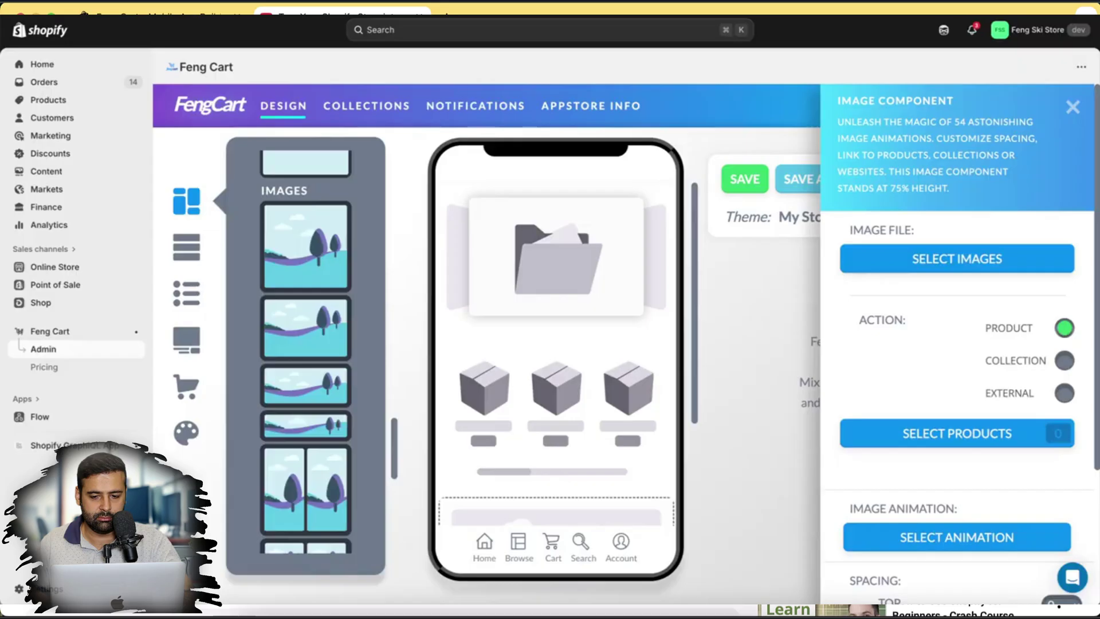
click(919, 264)
click(779, 207)
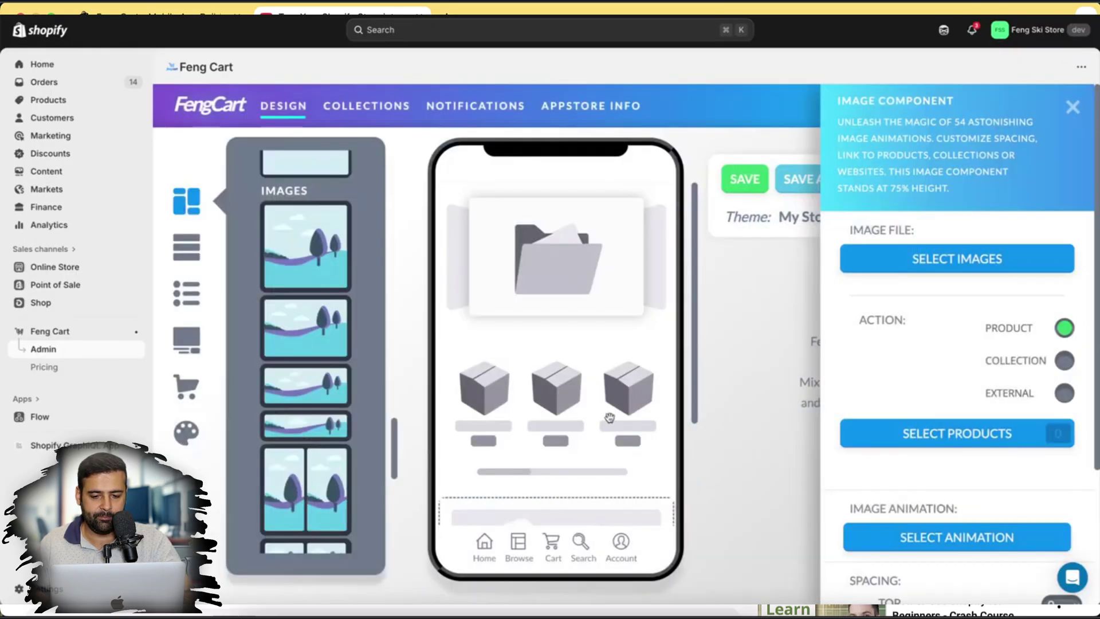
scroll(929, 443, down, 3)
Preview several transitions and apply Random - Bottom to the image block
click(921, 426)
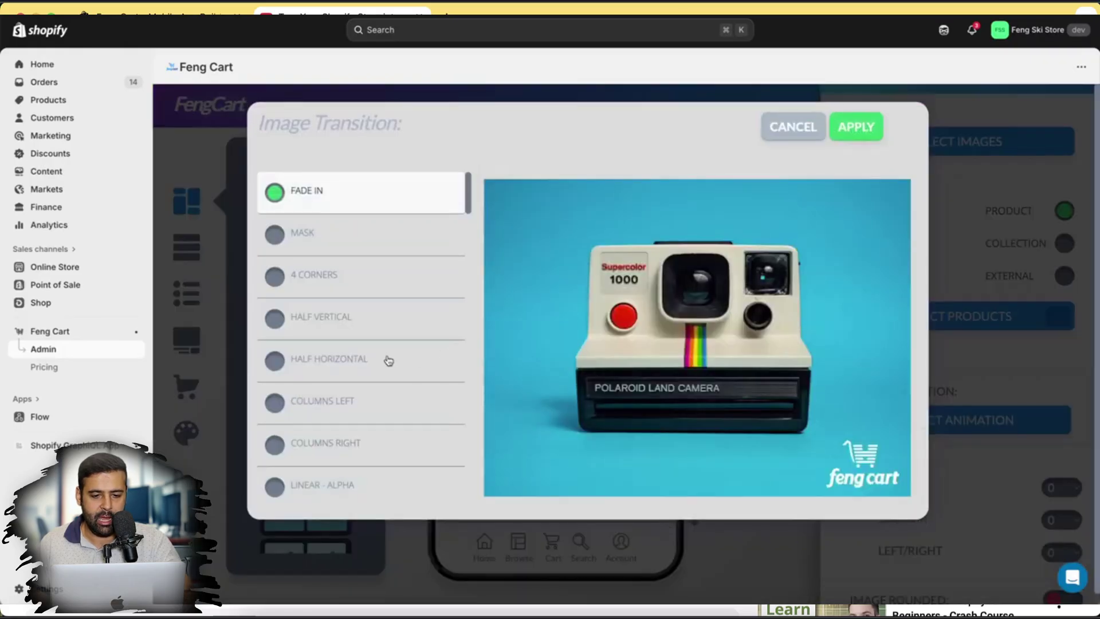
click(388, 359)
scroll(386, 362, down, 2)
click(382, 354)
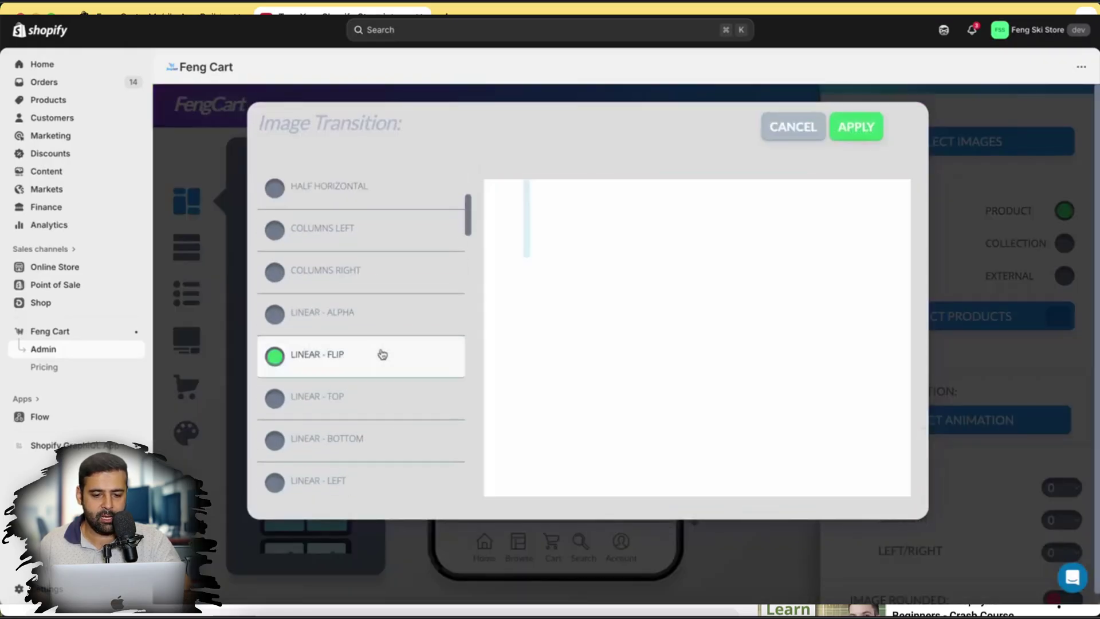
scroll(382, 353, down, 3)
scroll(375, 361, down, 1)
click(371, 368)
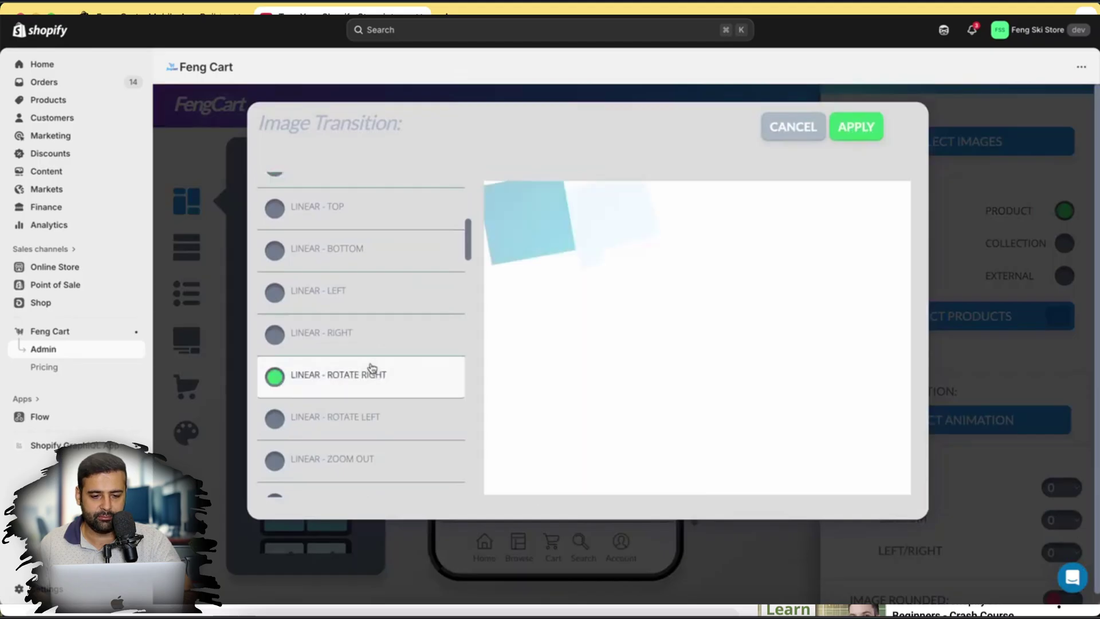
scroll(371, 368, down, 3)
click(368, 358)
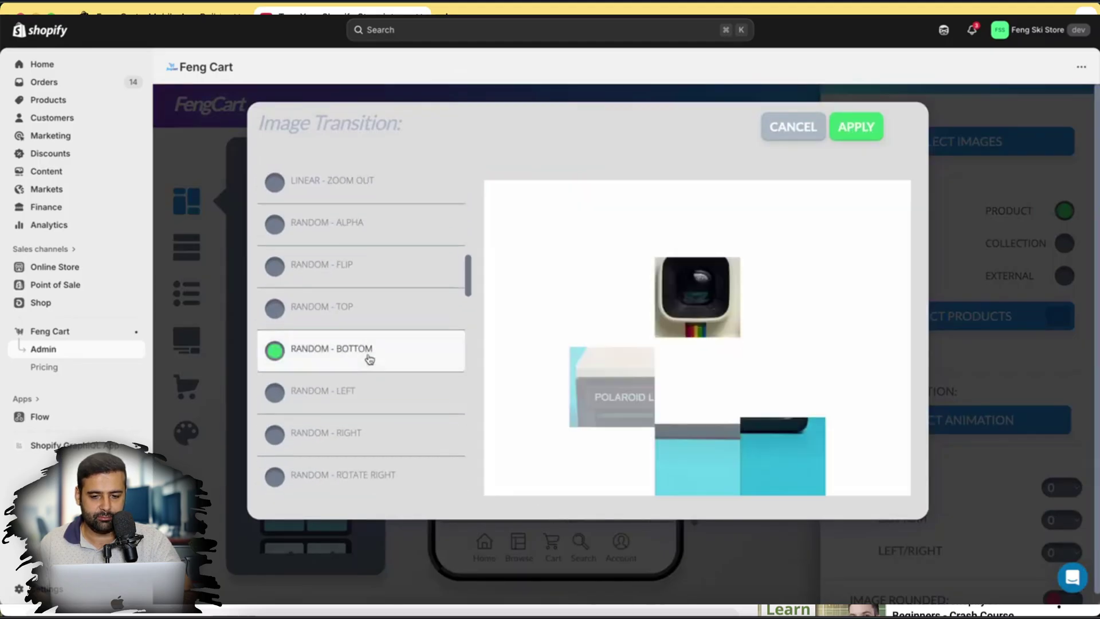
click(856, 131)
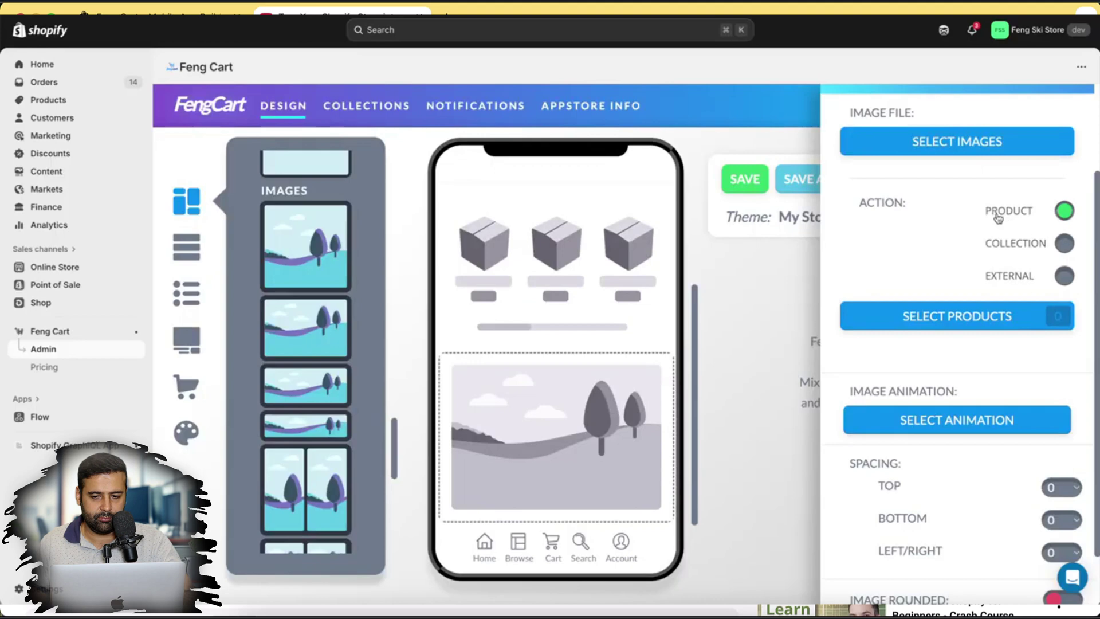
scroll(997, 217, up, 3)
click(1072, 109)
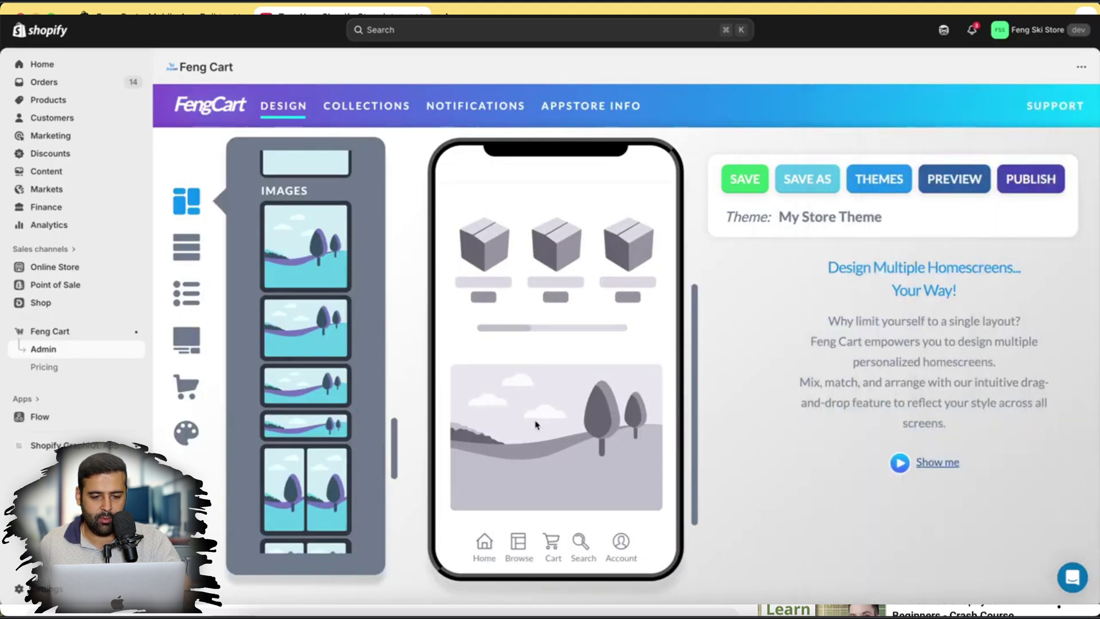
scroll(350, 408, down, 10)
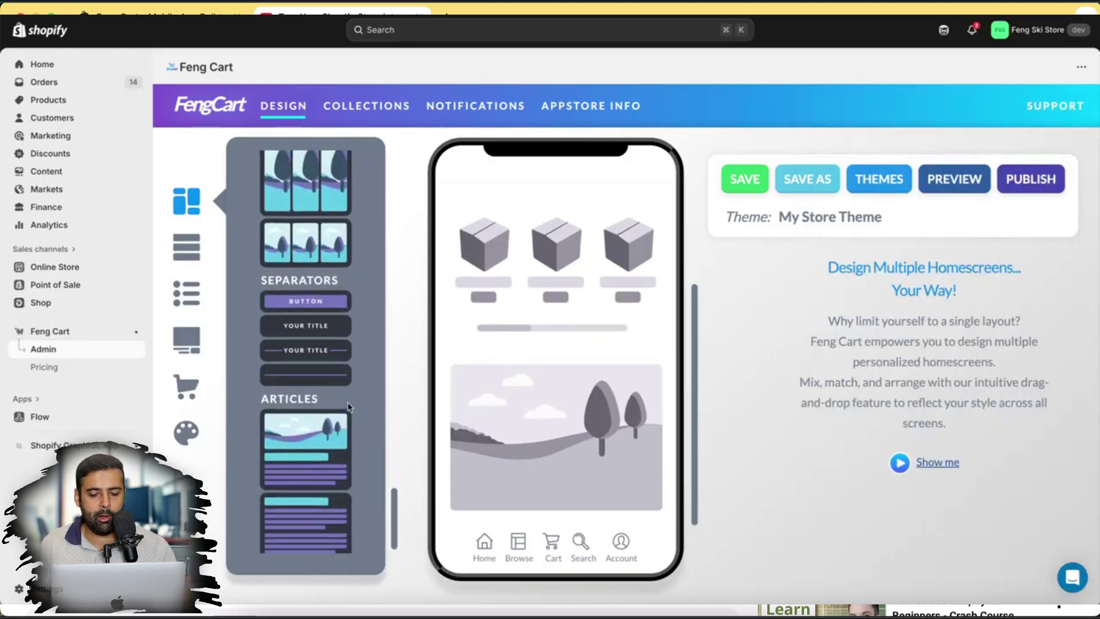
scroll(350, 408, up, 5)
scroll(350, 408, up, 5)
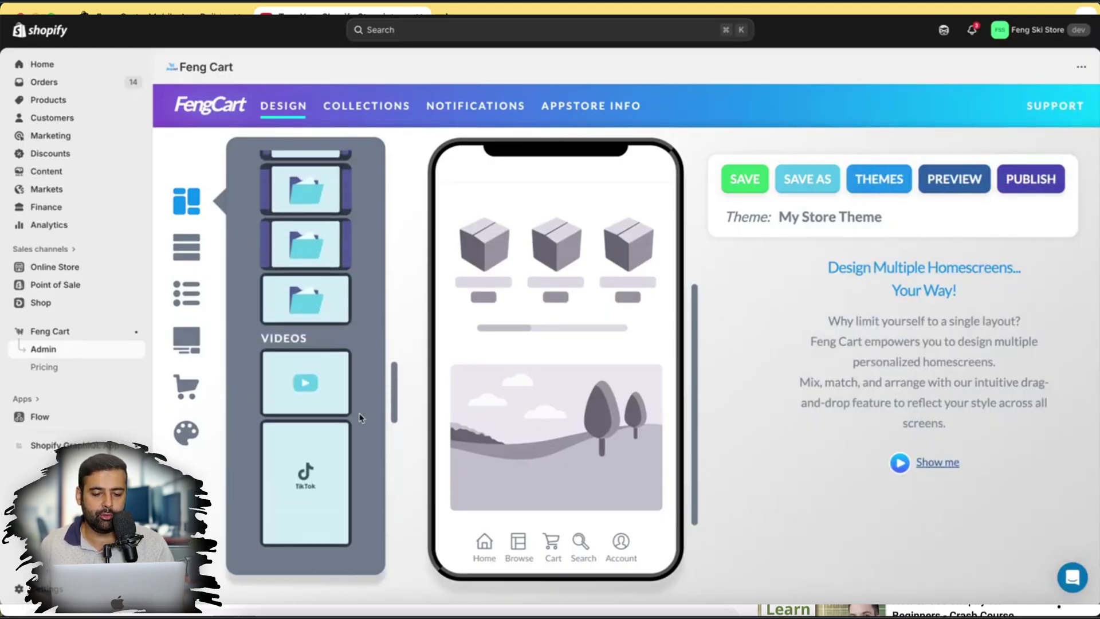
Add a TikTok video block below the image and paste its embed code into the share URL field
drag(307, 481, 605, 425)
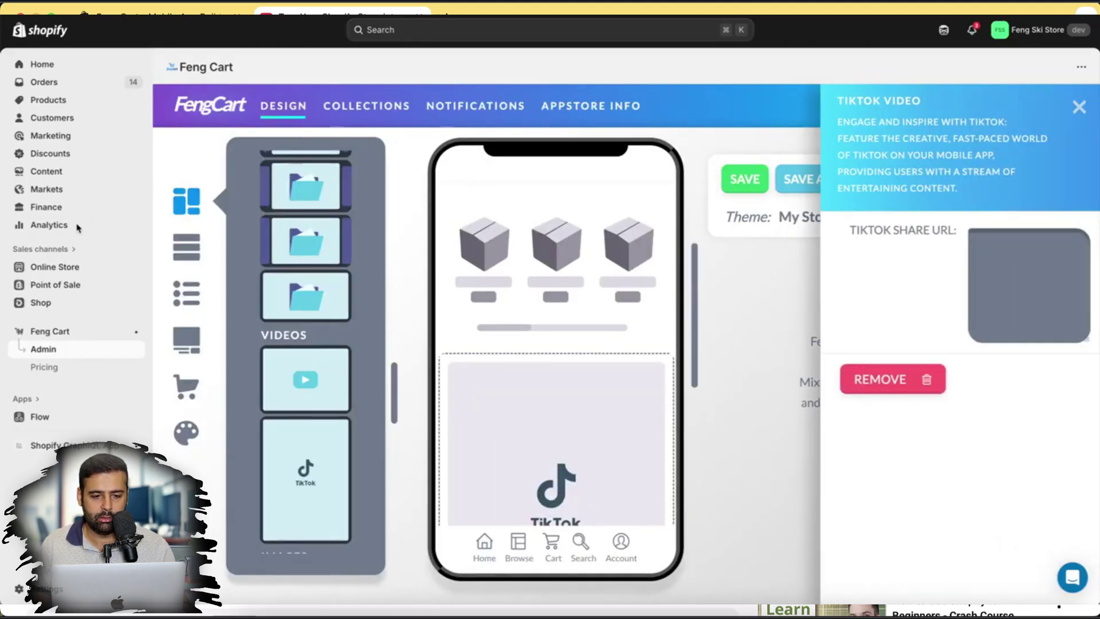
click(973, 280)
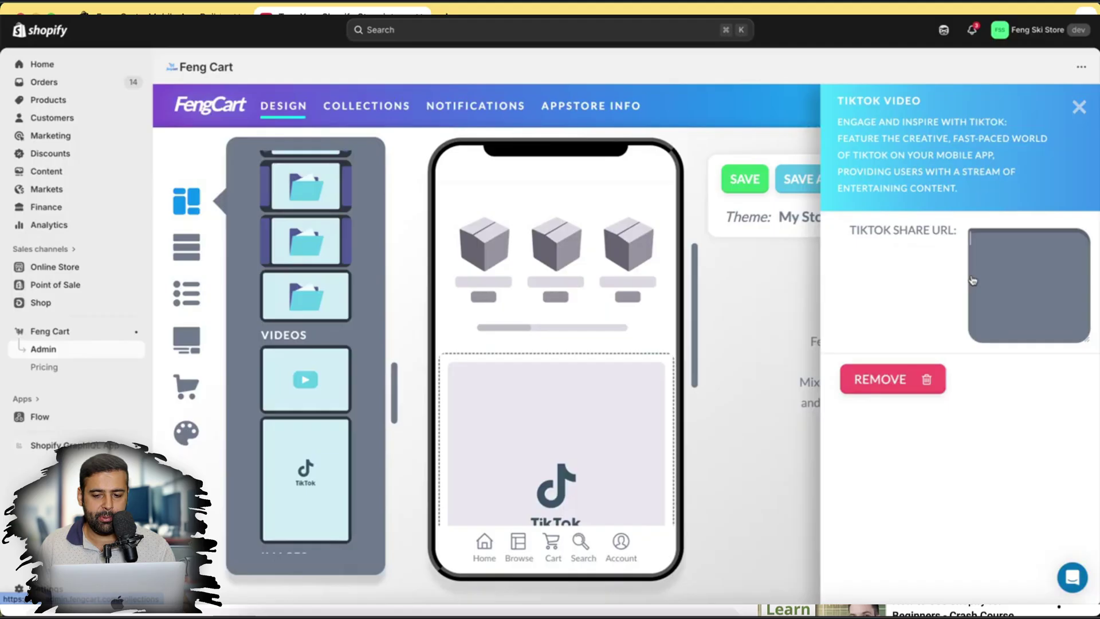
key(ctrl+v)
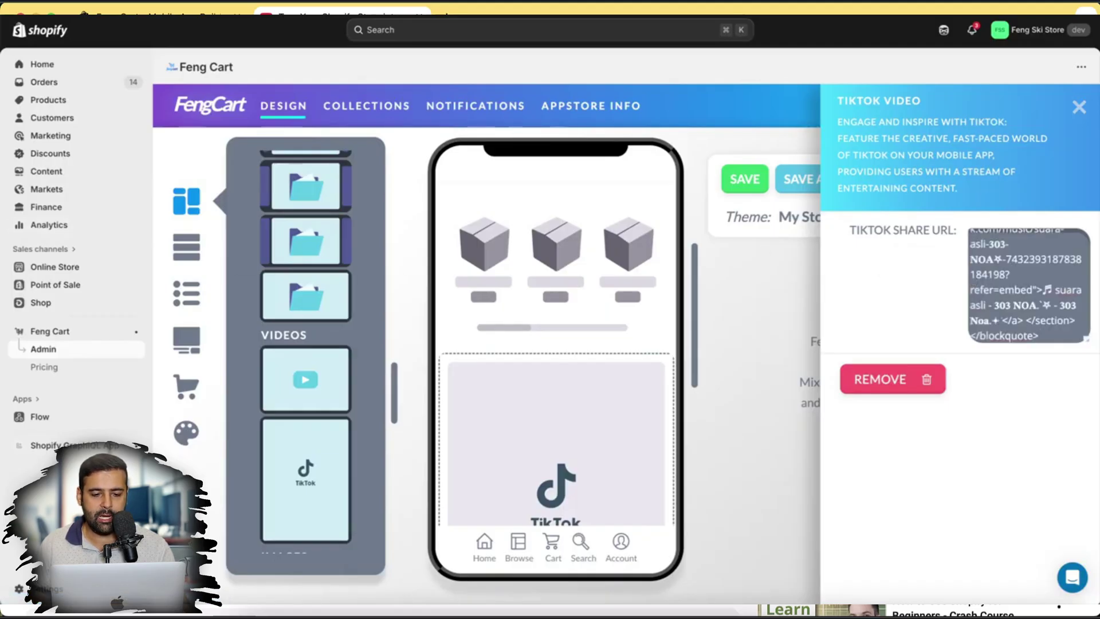
Add a left-image product carousel featuring Pro Mens Snowboard and two more snowboards
click(1079, 107)
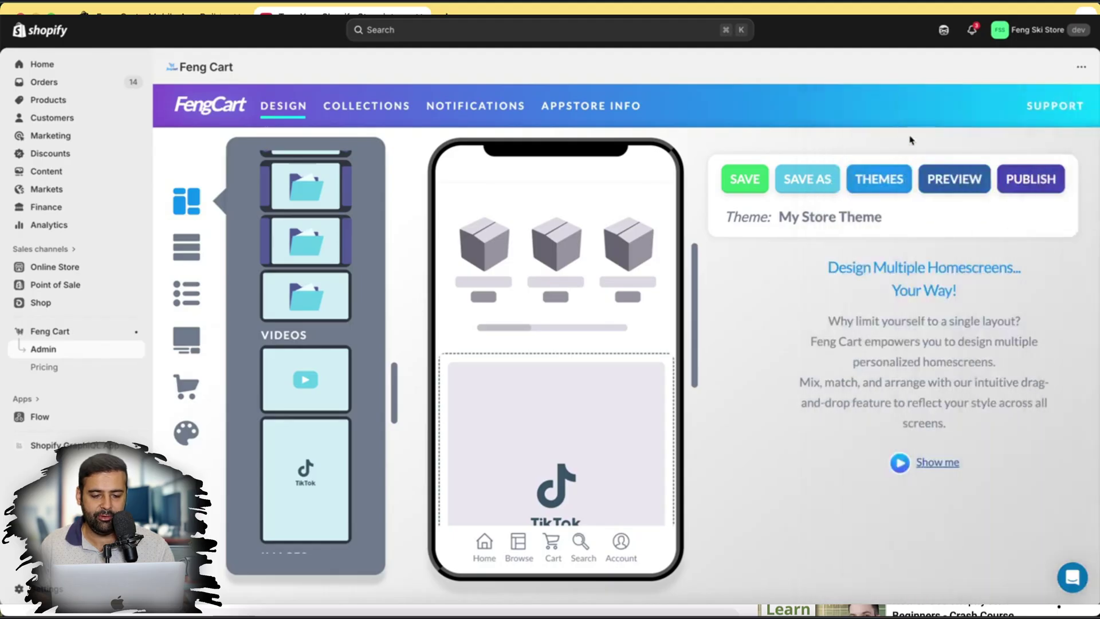
scroll(349, 369, up, 10)
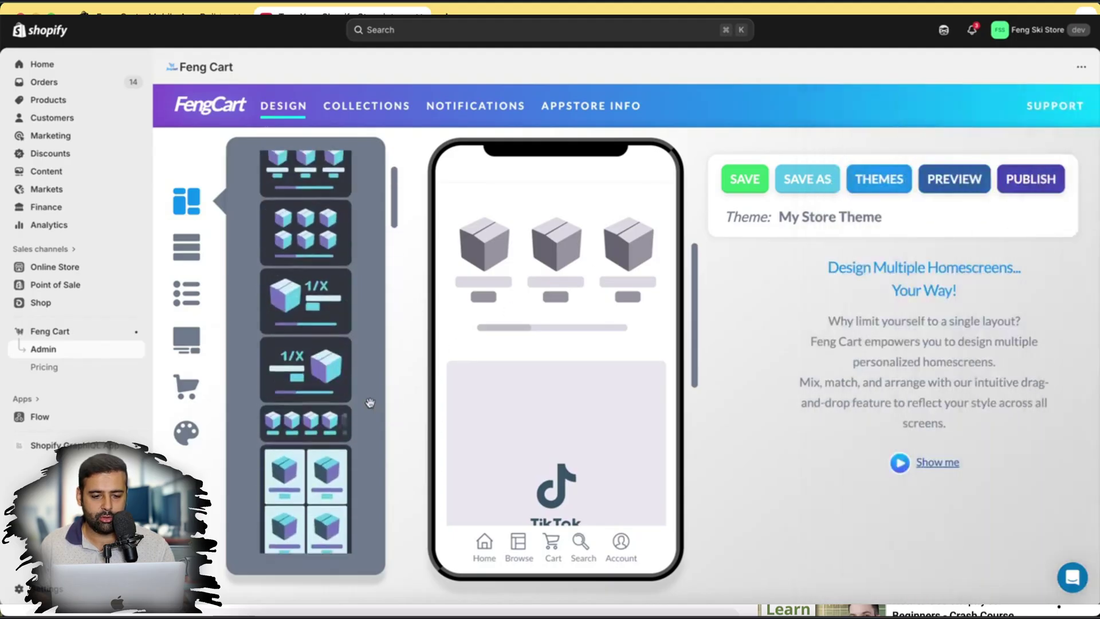
drag(318, 322, 618, 422)
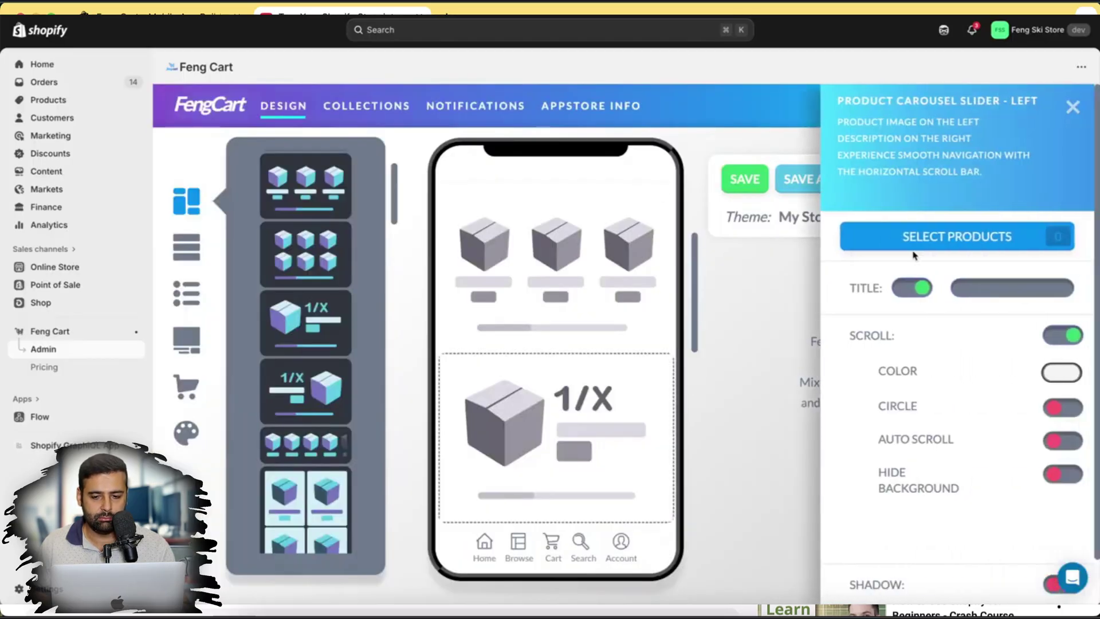
click(937, 238)
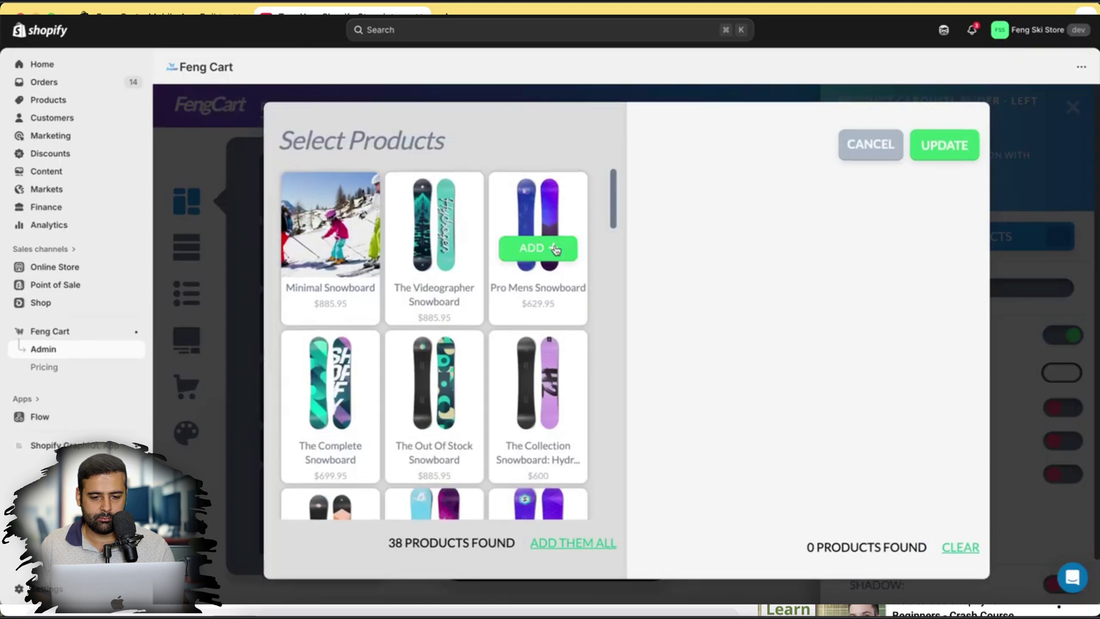
click(552, 248)
click(553, 248)
click(552, 247)
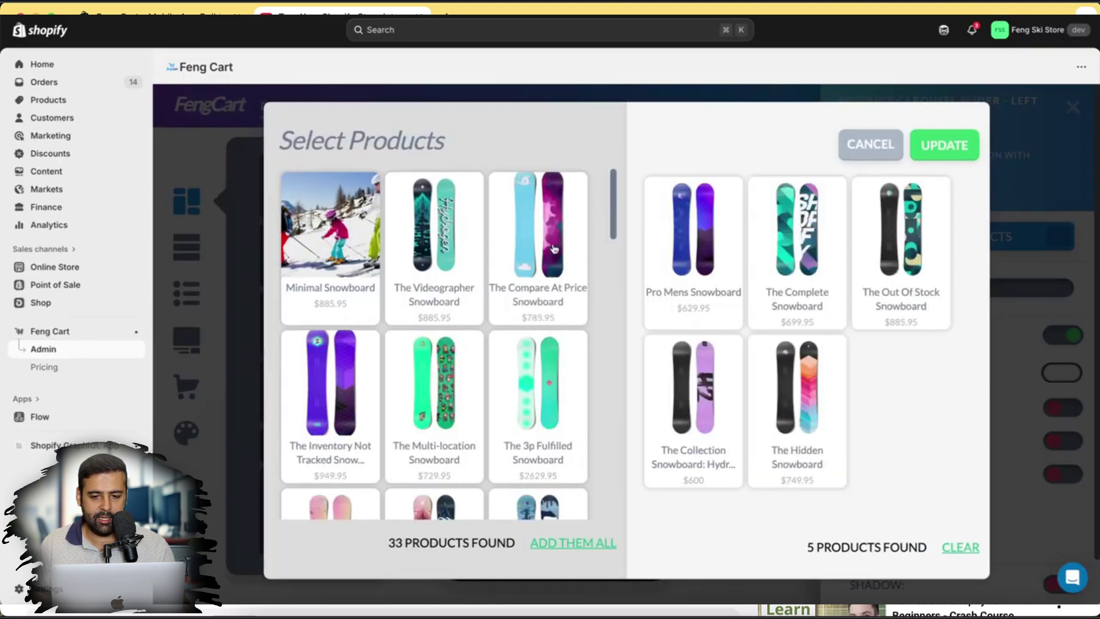
click(944, 142)
Turn off the carousel title and make its scroll bar purple
click(920, 291)
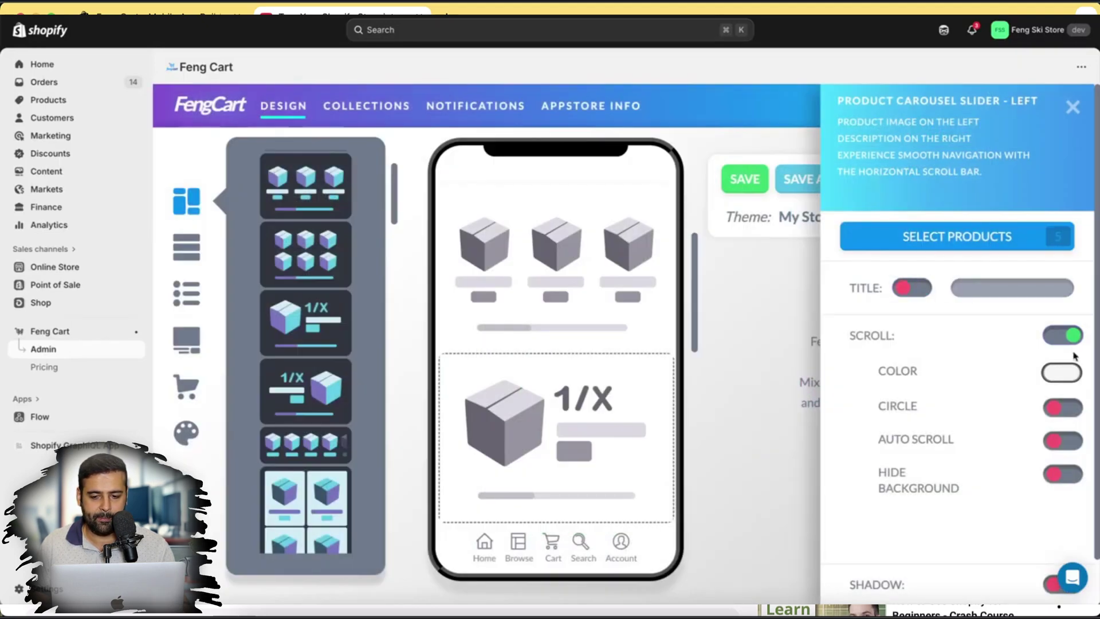
click(1064, 371)
click(1037, 431)
drag(990, 487, 1010, 487)
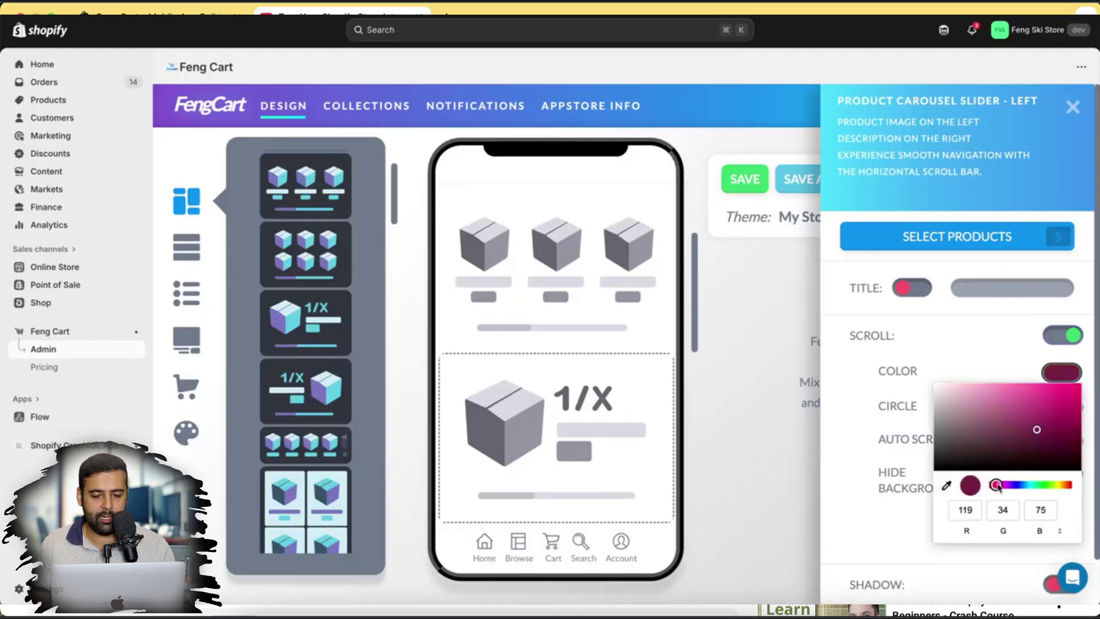
click(1002, 349)
scroll(1002, 348, down, 2)
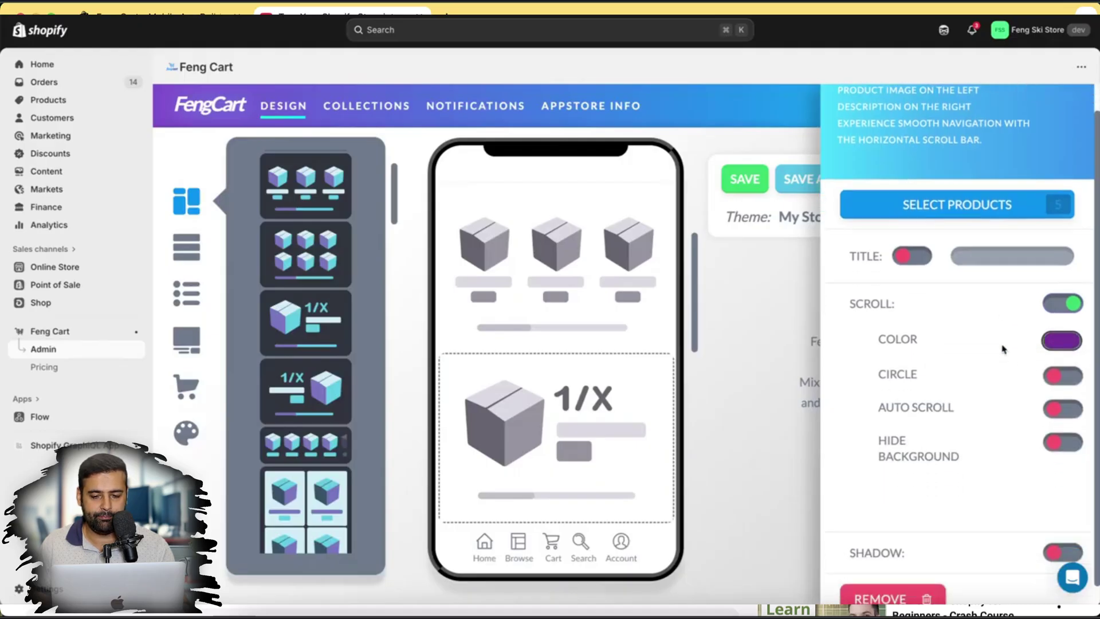
scroll(1014, 320, up, 2)
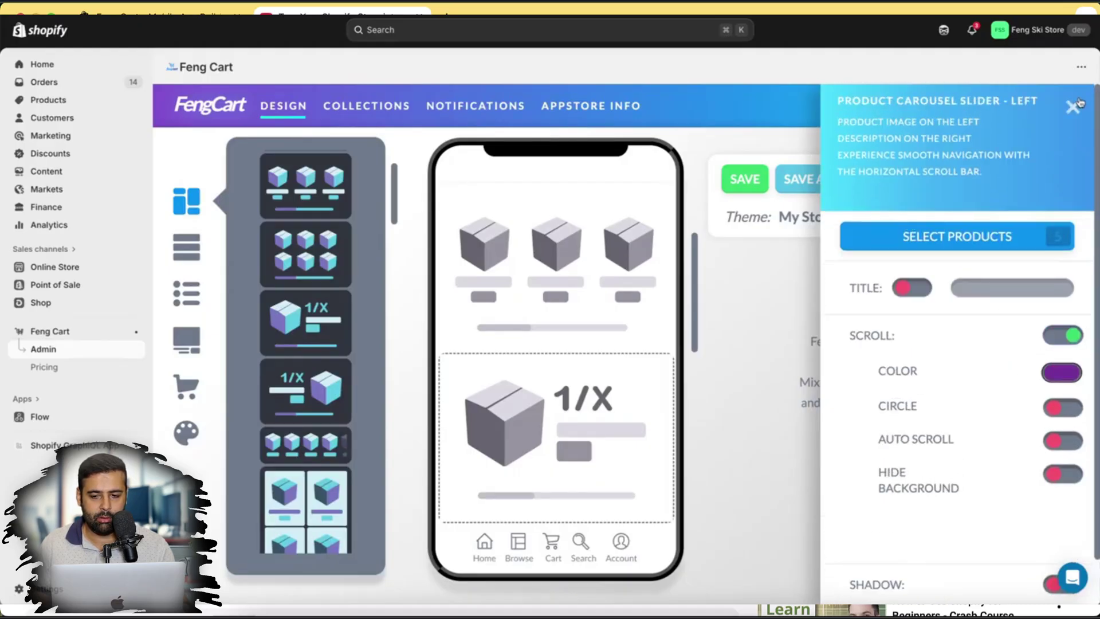
click(1077, 104)
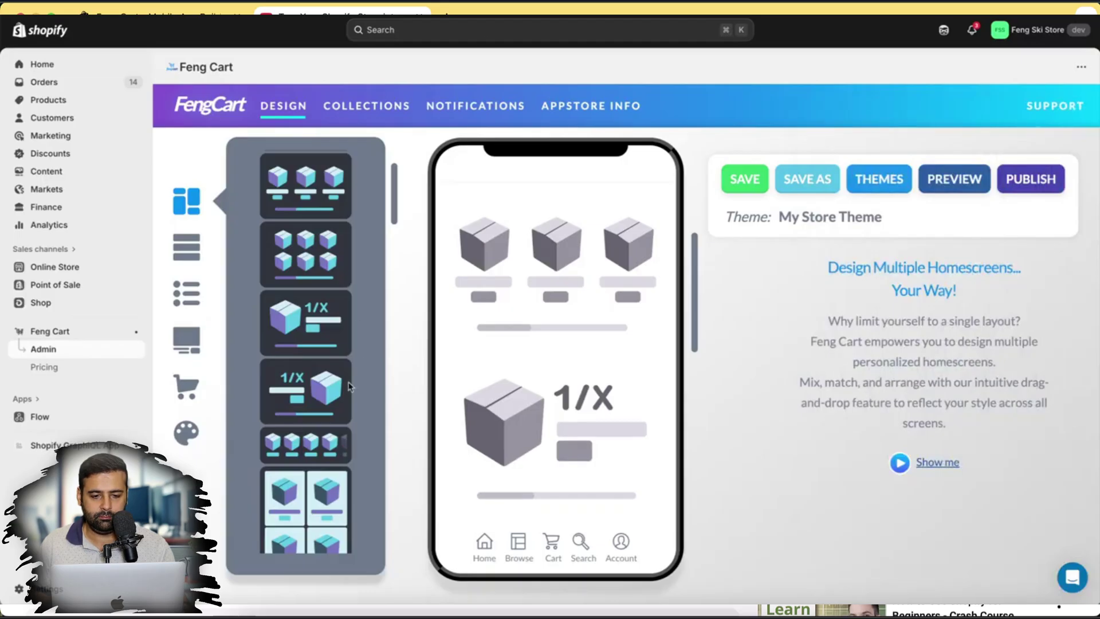
scroll(348, 387, down, 5)
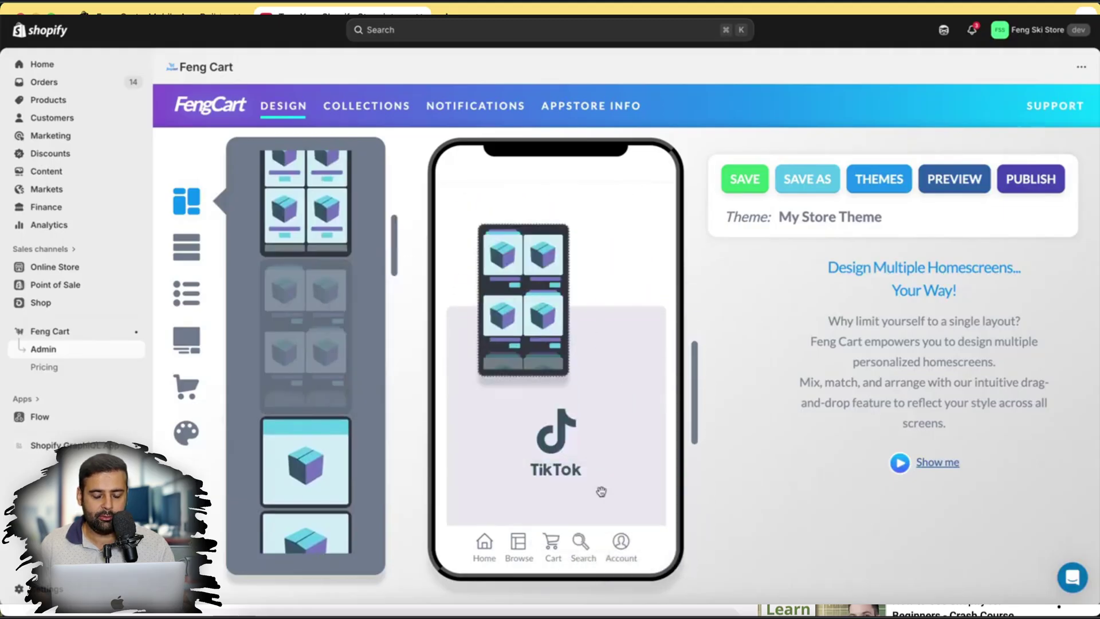
Add a 2x2 product grid holding seven kids' jackets and DC snowboard boots
drag(349, 371, 601, 497)
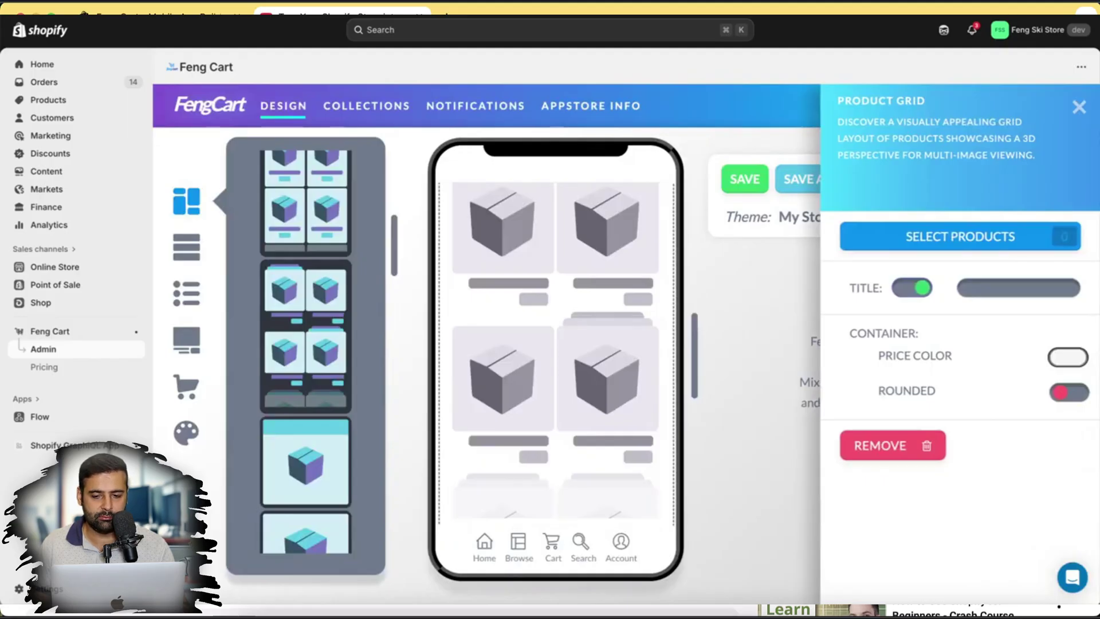
click(945, 232)
scroll(508, 315, down, 3)
scroll(505, 316, down, 10)
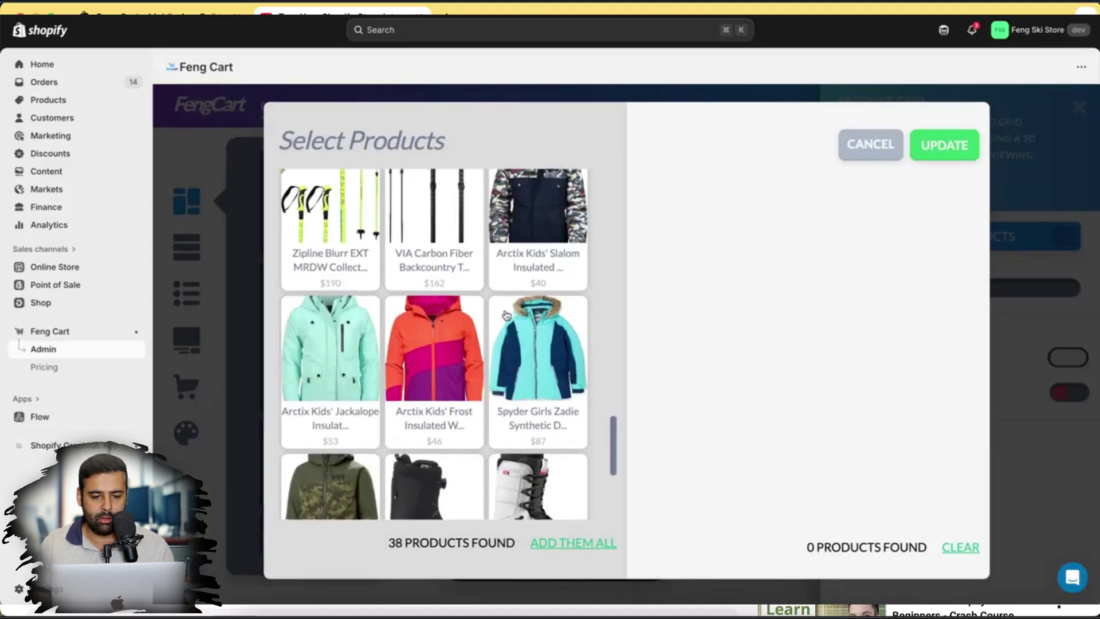
scroll(507, 313, down, 2)
click(434, 225)
click(331, 225)
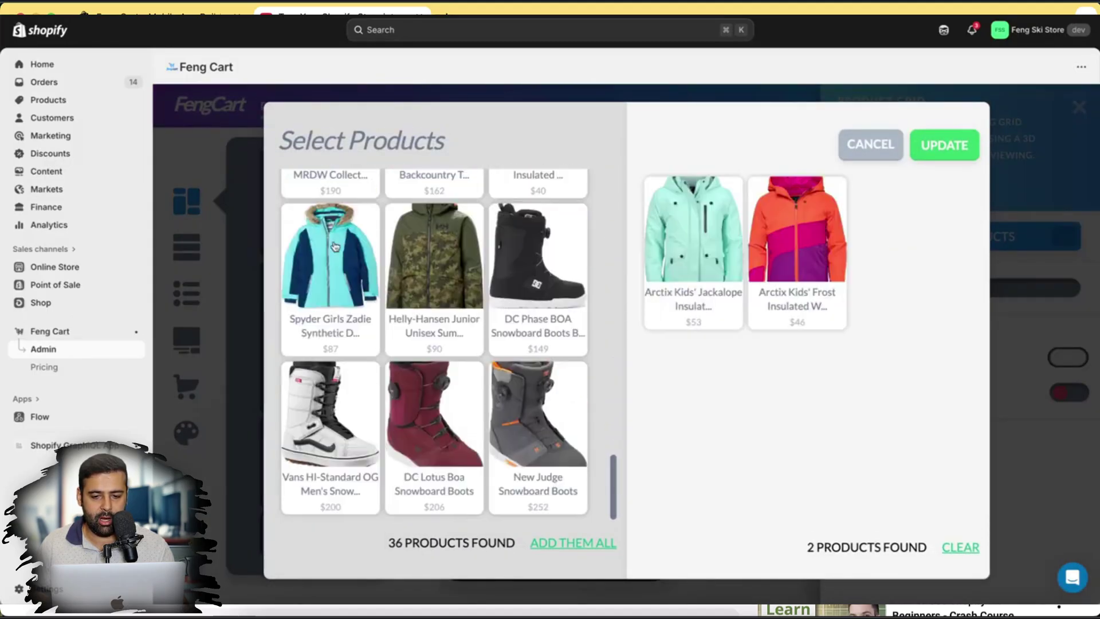
click(334, 247)
click(368, 395)
click(451, 279)
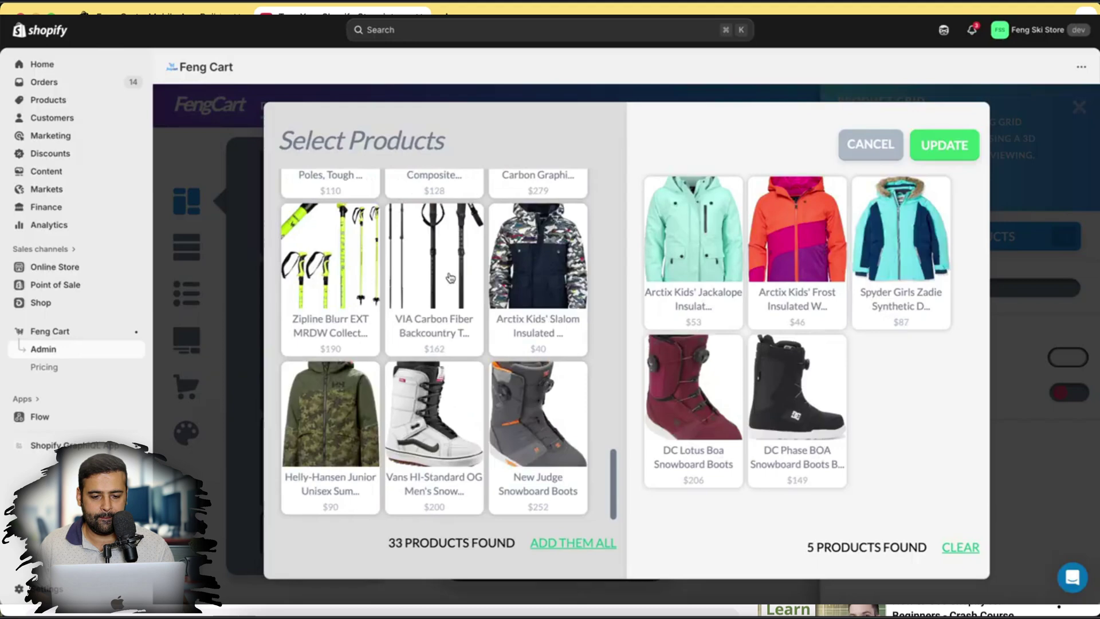
click(462, 426)
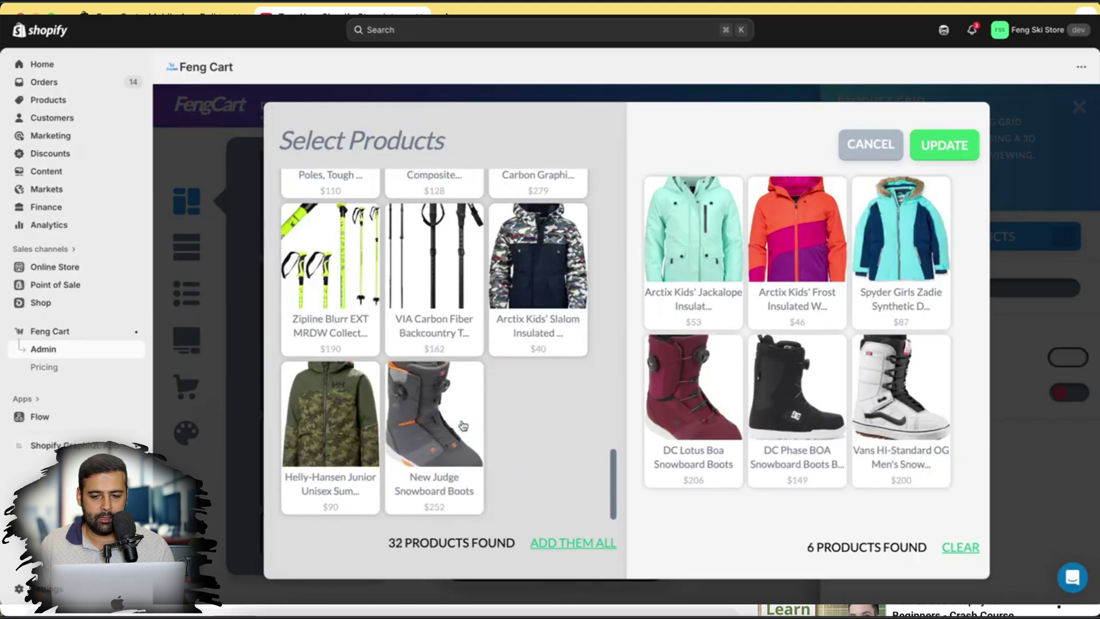
click(944, 145)
Set the grid's price colour to violet
click(1070, 363)
click(1038, 420)
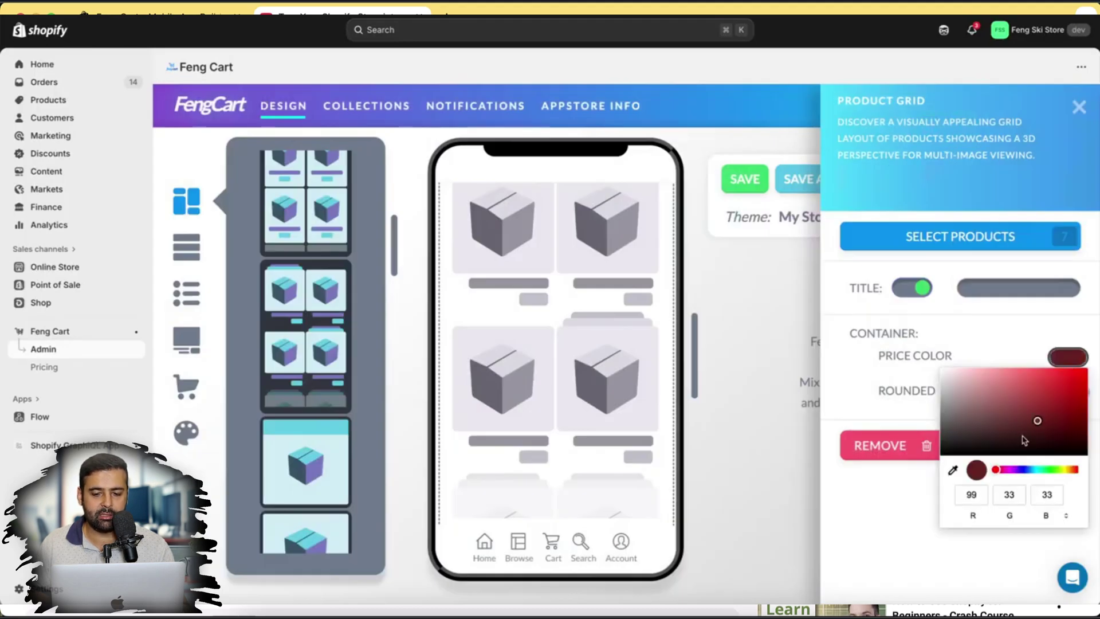
drag(997, 471, 1019, 471)
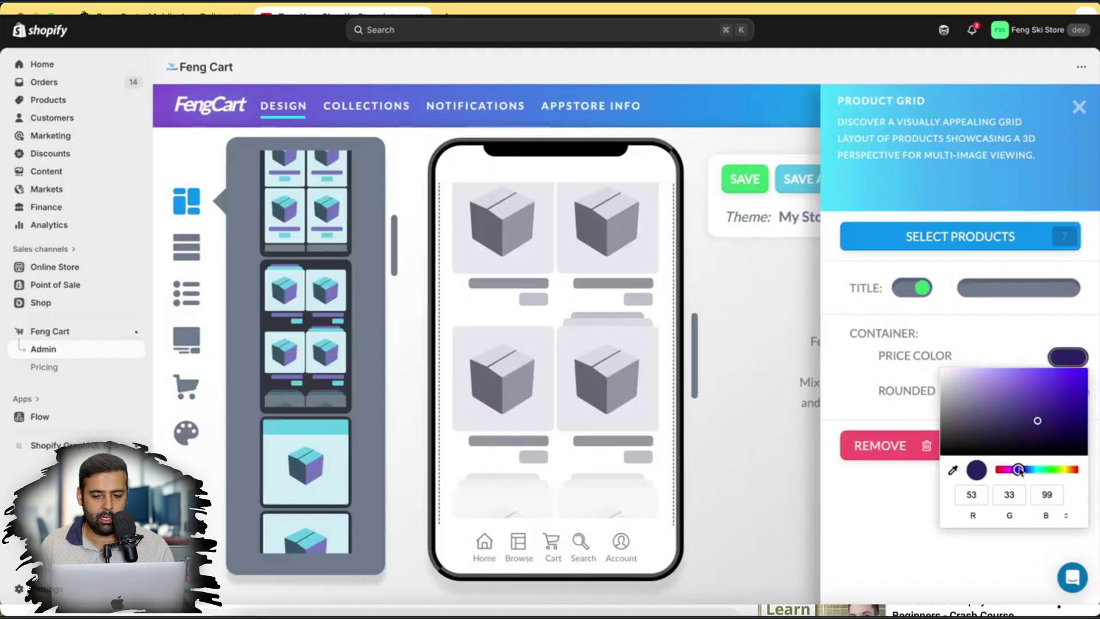
click(1024, 407)
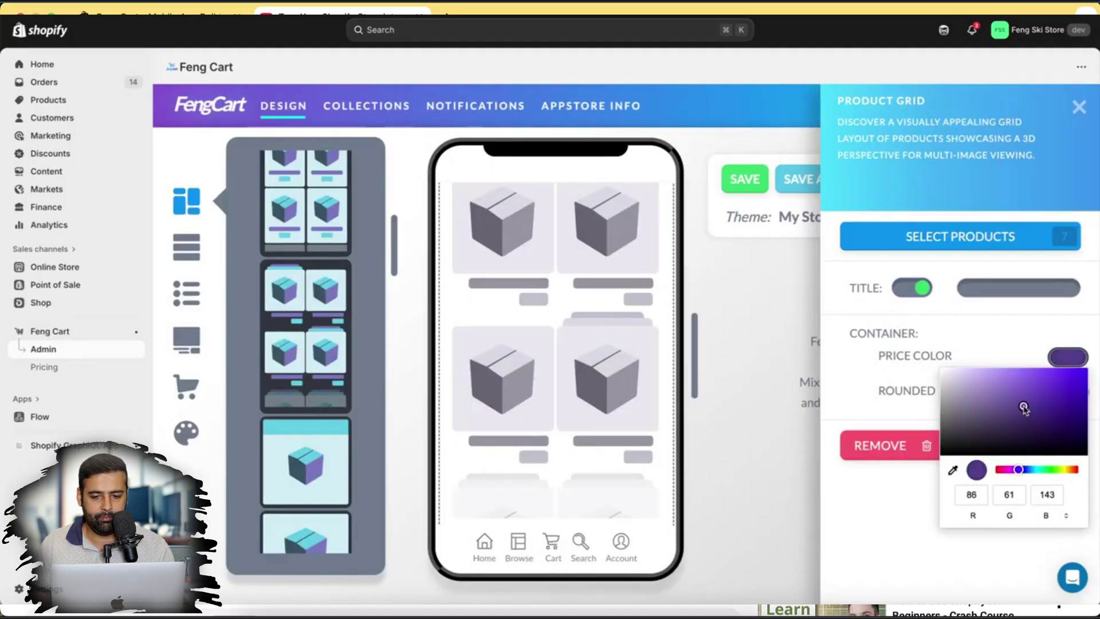
click(992, 328)
click(1079, 109)
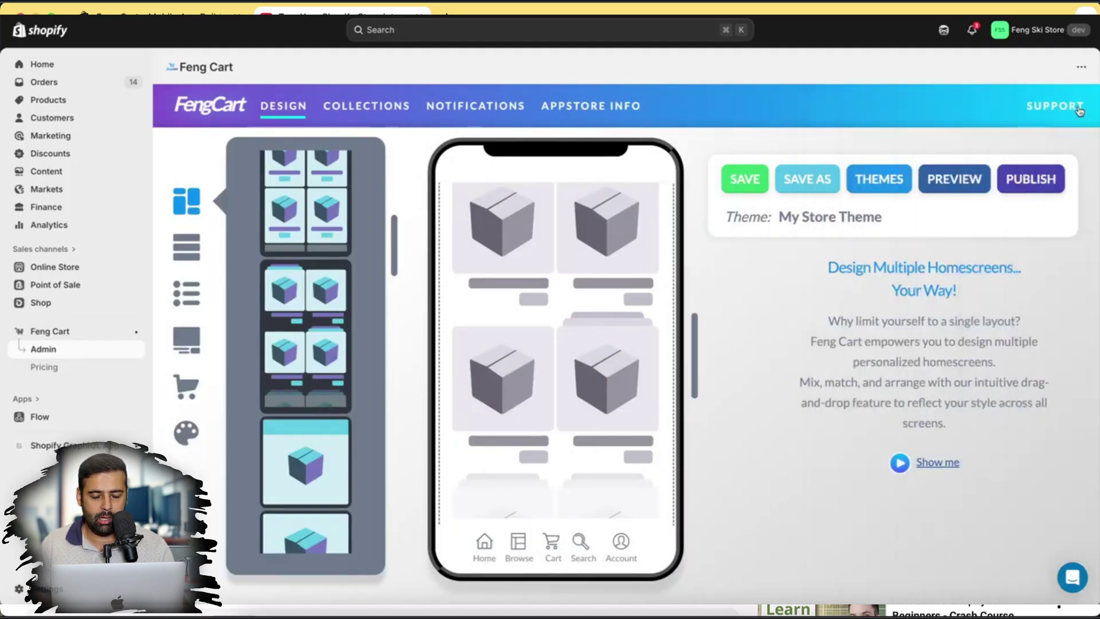
Save the theme, move the image block below the single-product slider, and save again
click(747, 184)
scroll(631, 437, down, 5)
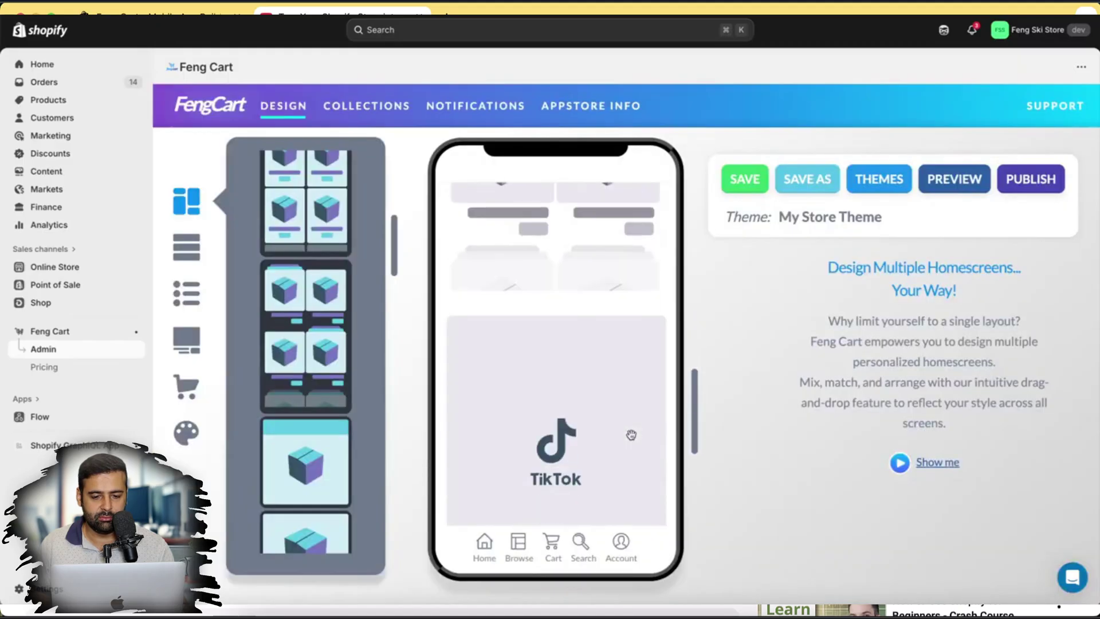
scroll(610, 425, down, 3)
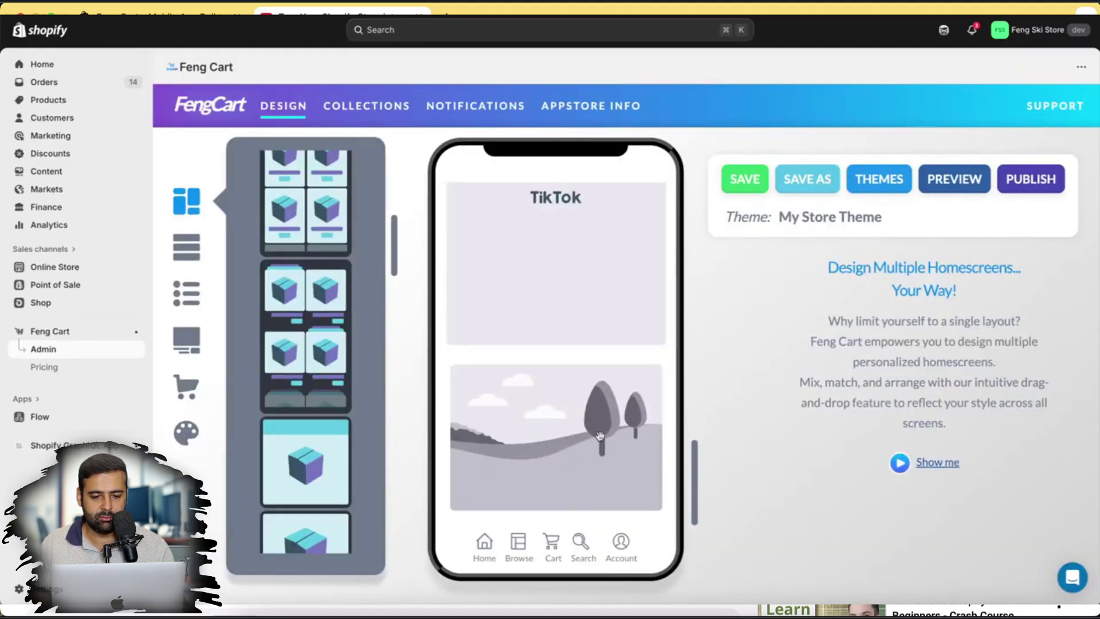
drag(600, 437, 602, 275)
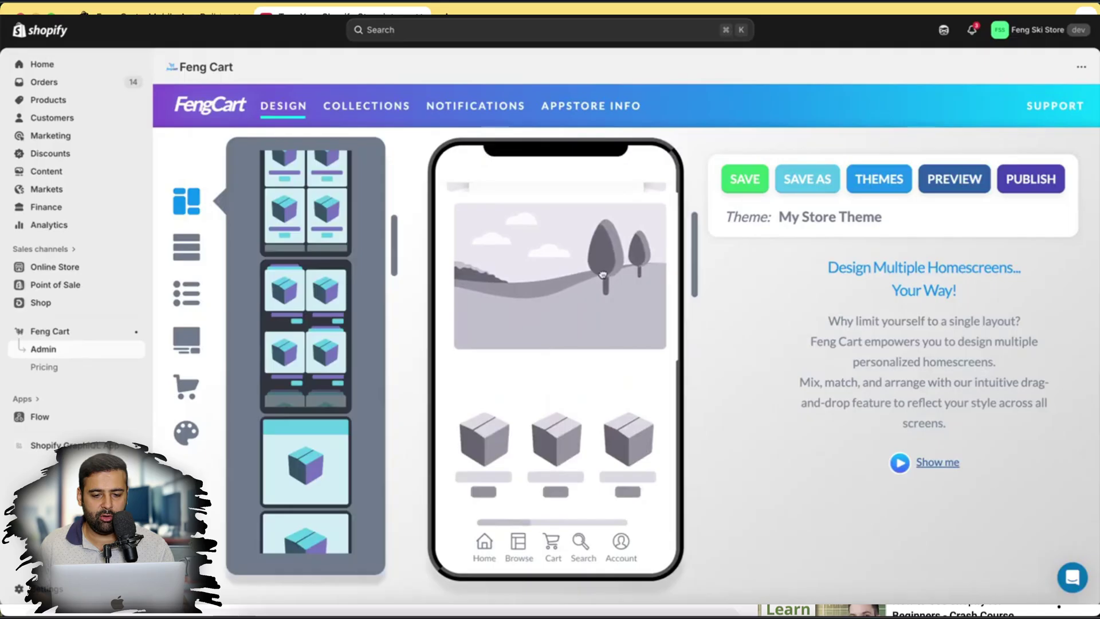
mouse_move(602, 275)
mouse_down()
mouse_move(593, 346)
mouse_move(590, 261)
mouse_move(617, 390)
mouse_up()
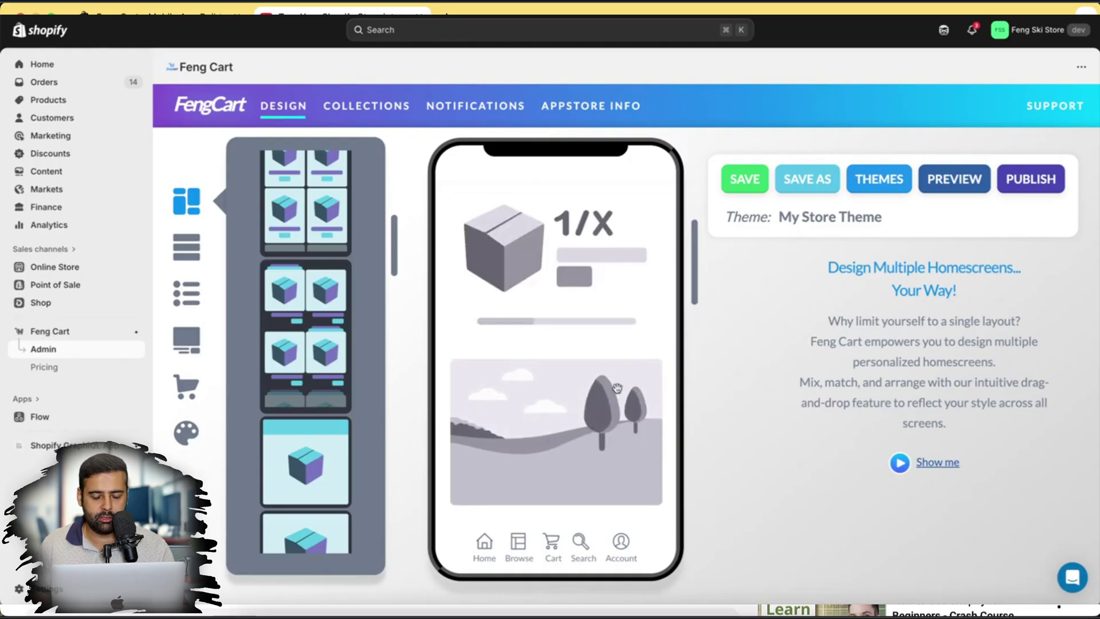
click(741, 182)
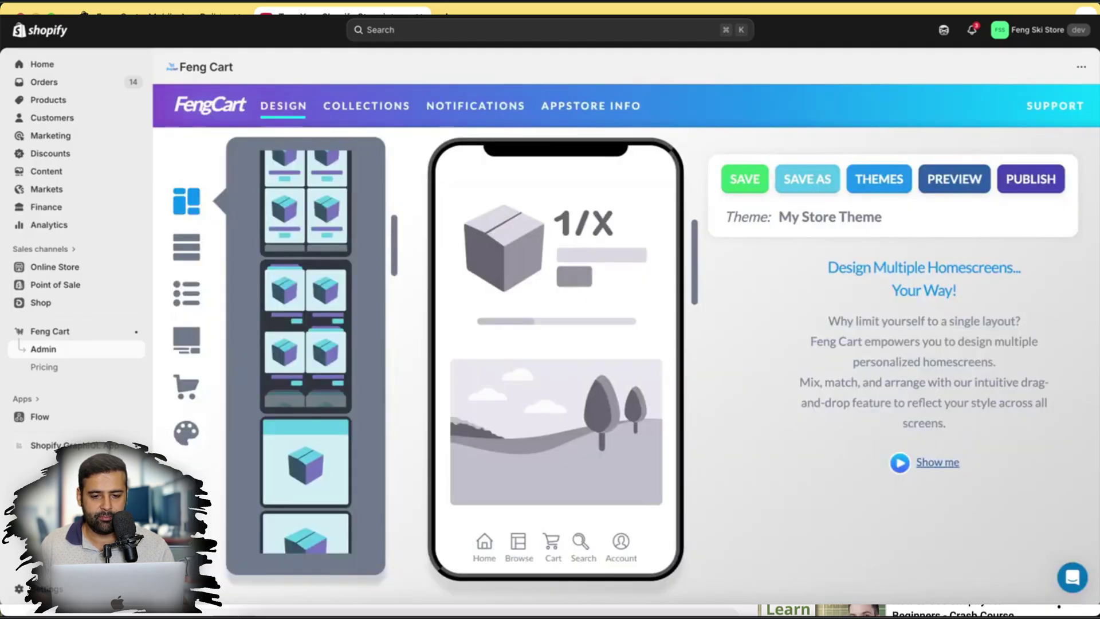
scroll(559, 331, up, 2)
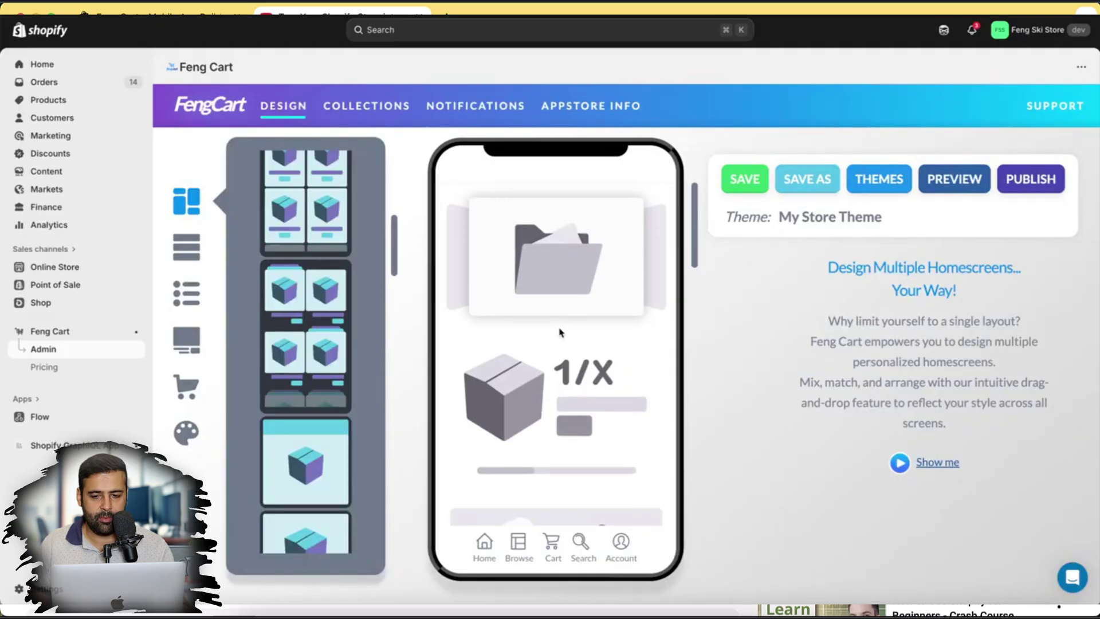
Generate a QR code to preview the home screen on an iPhone
click(959, 179)
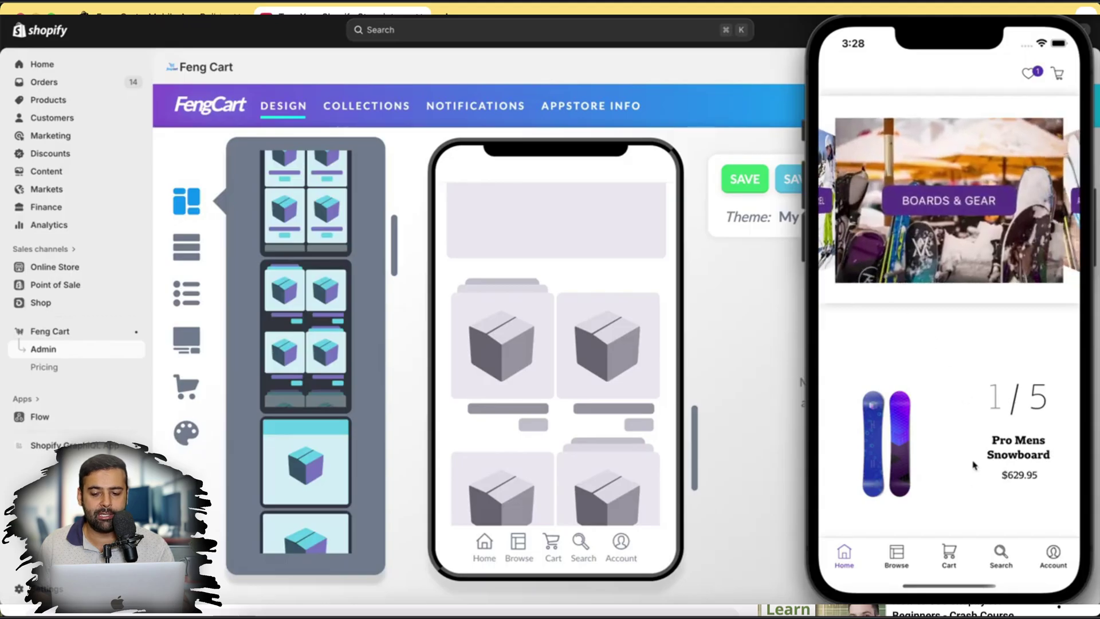
drag(974, 484, 1031, 284)
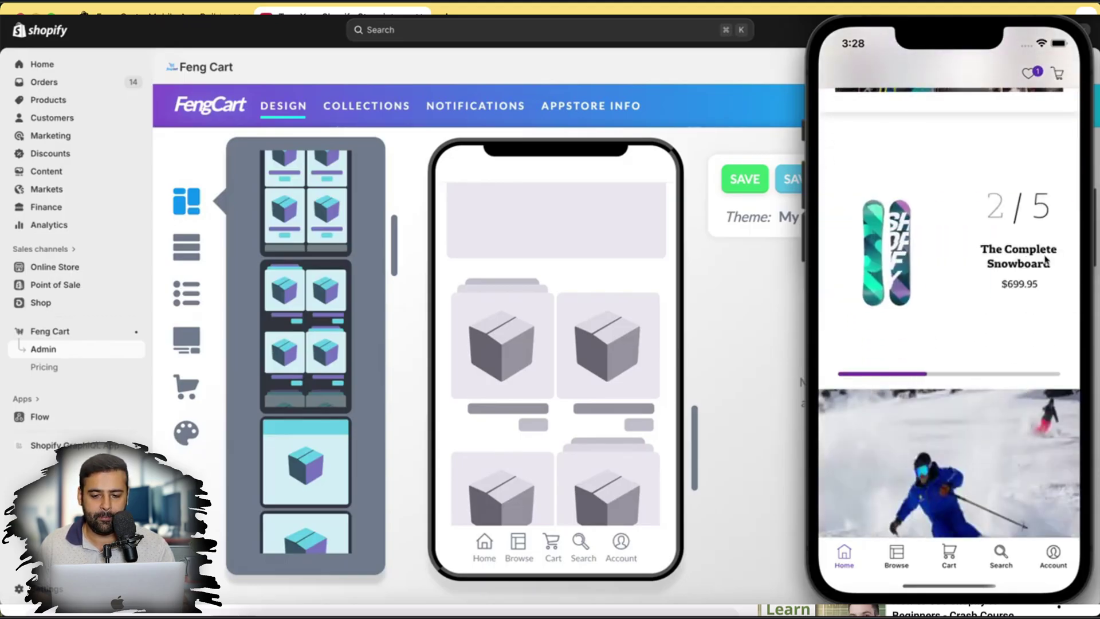
scroll(989, 397, down, 5)
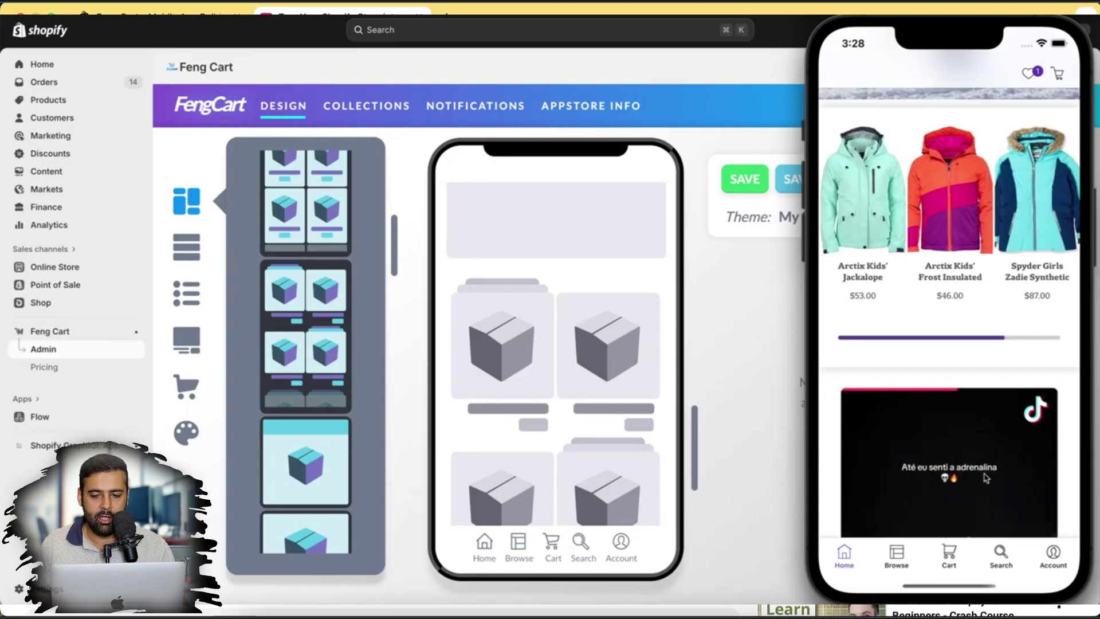
scroll(974, 484, down, 2)
scroll(973, 484, down, 5)
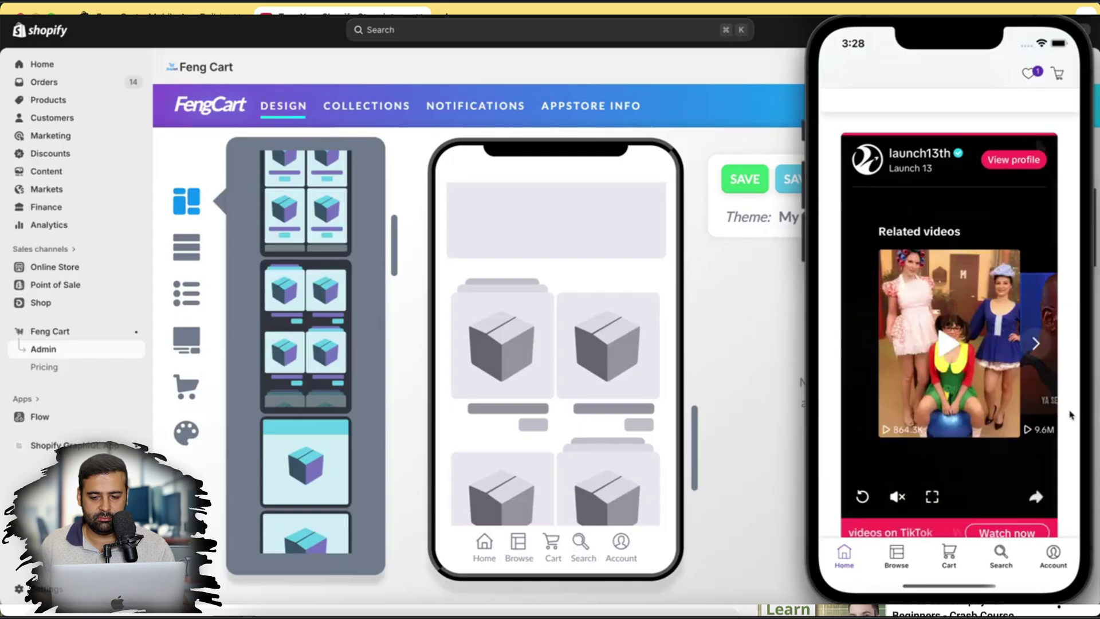
scroll(1064, 239, down, 5)
scroll(1065, 239, down, 5)
scroll(1049, 245, down, 2)
scroll(1032, 251, down, 3)
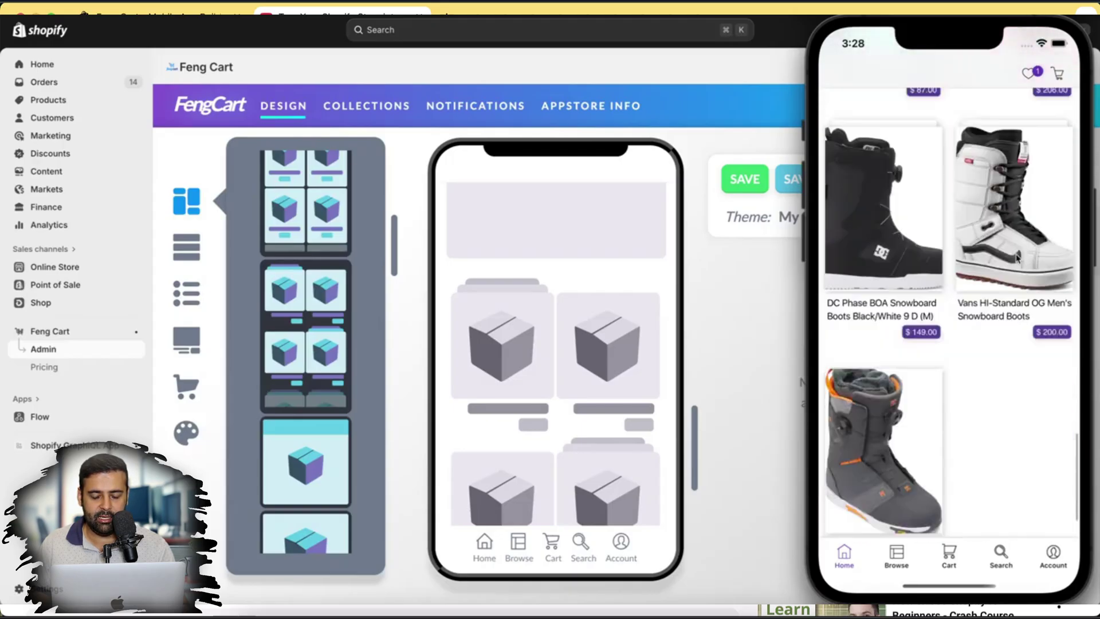
scroll(1017, 259, down, 1)
scroll(1017, 132, up, 20)
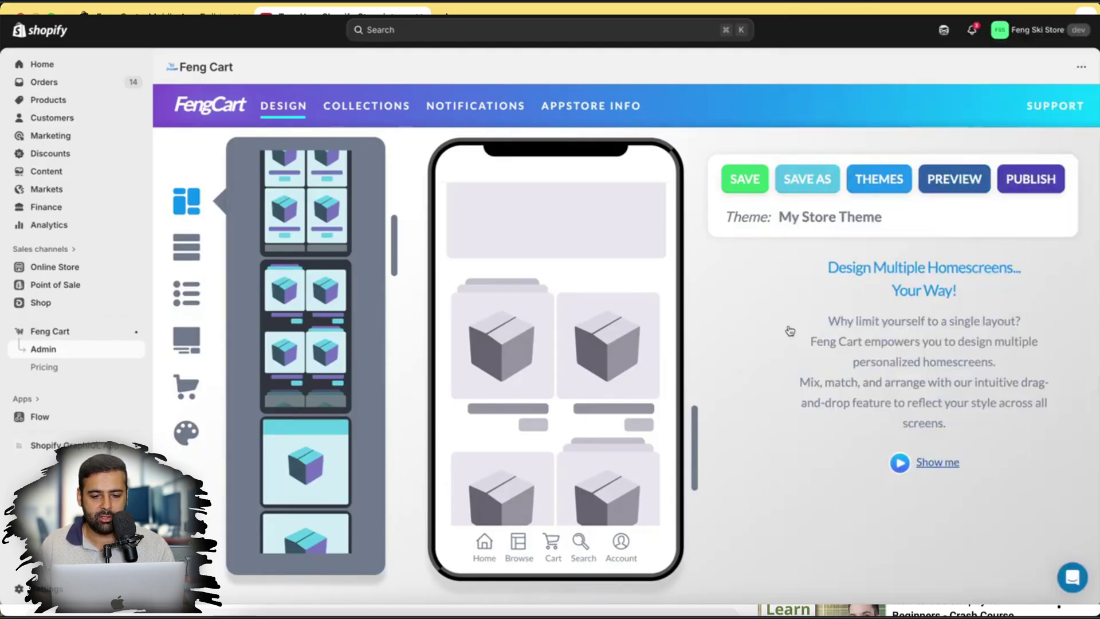
click(1070, 578)
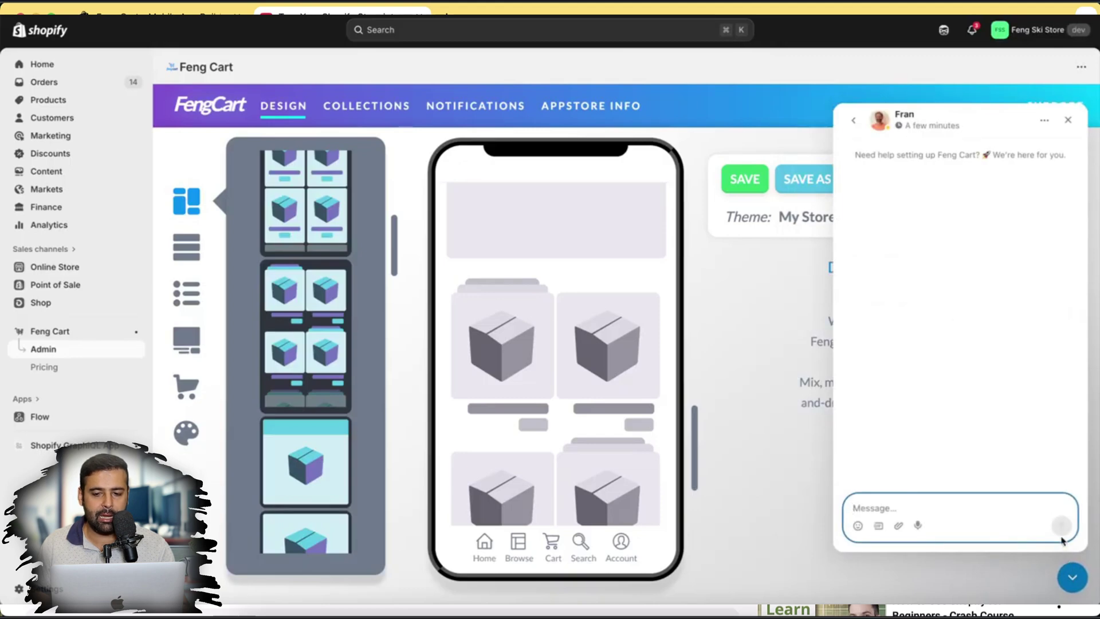
click(1068, 120)
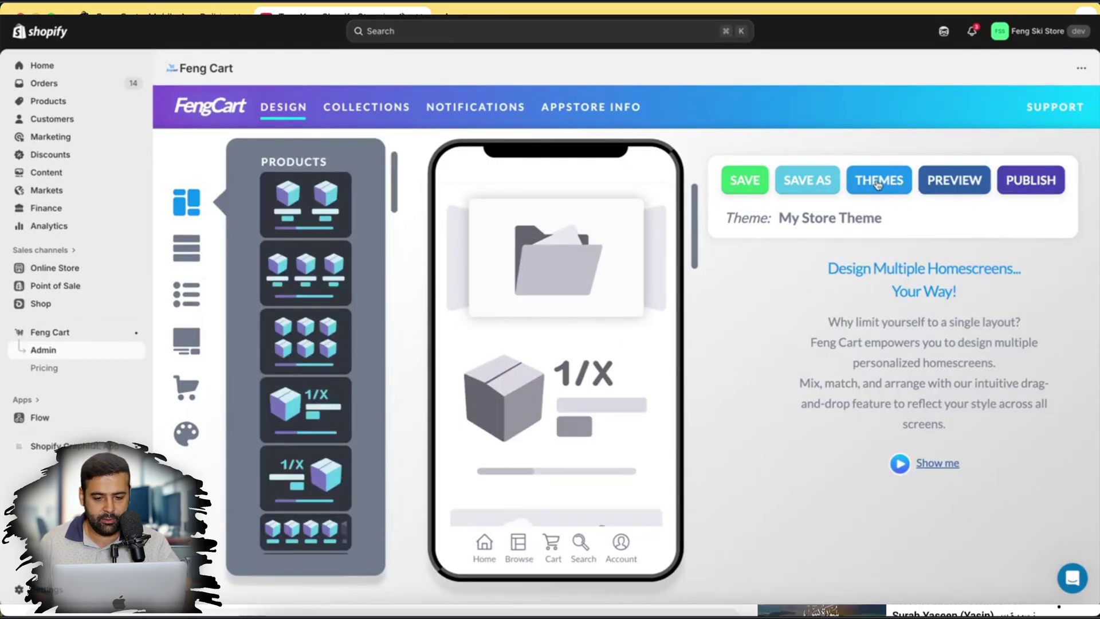
Duplicate the Cyber Monday Mega Deals AWS theme under a new name in Themes
click(877, 181)
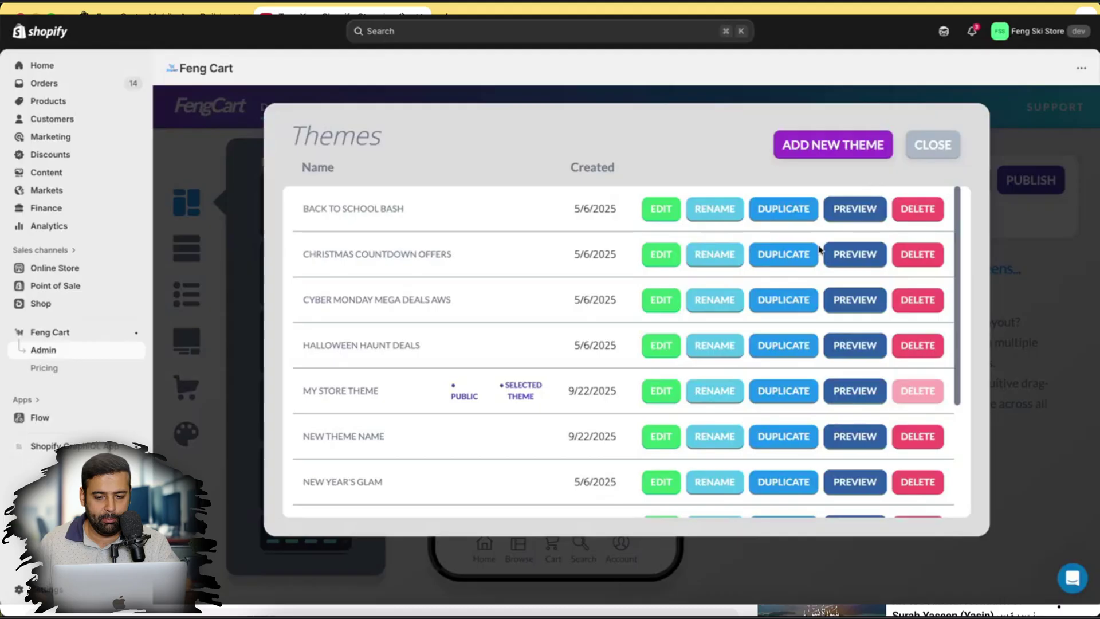
click(782, 301)
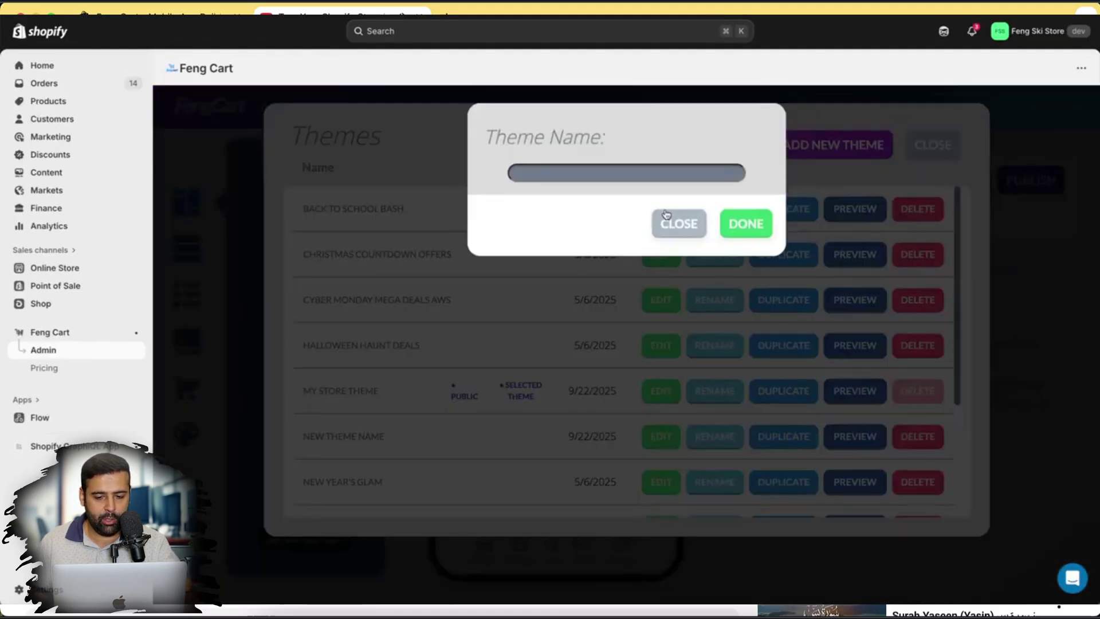
click(643, 173)
text(Black friday)
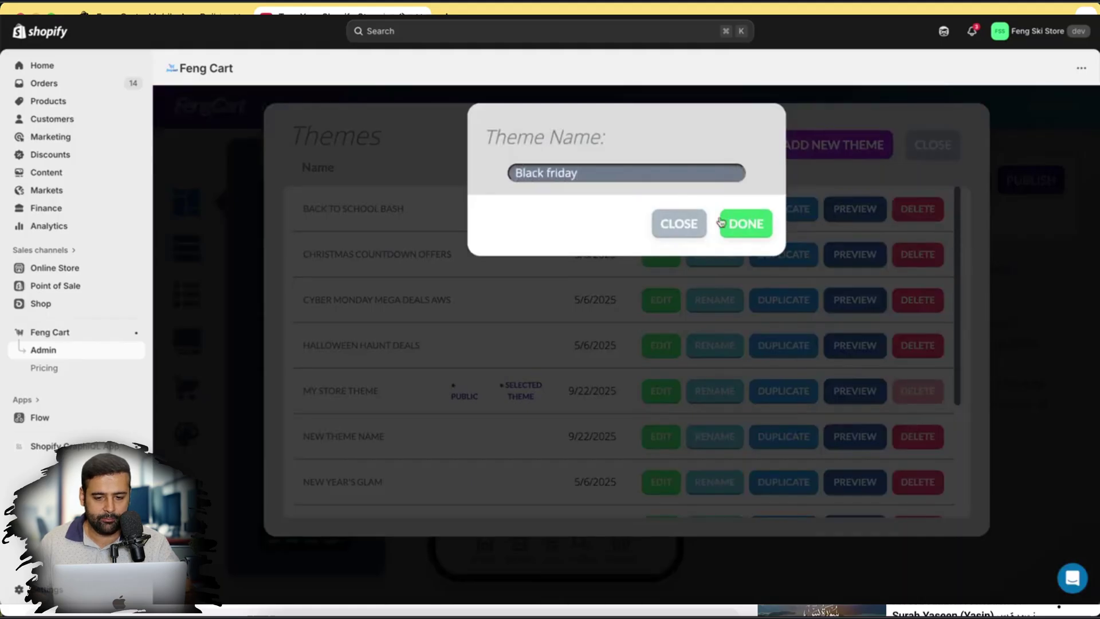
click(732, 224)
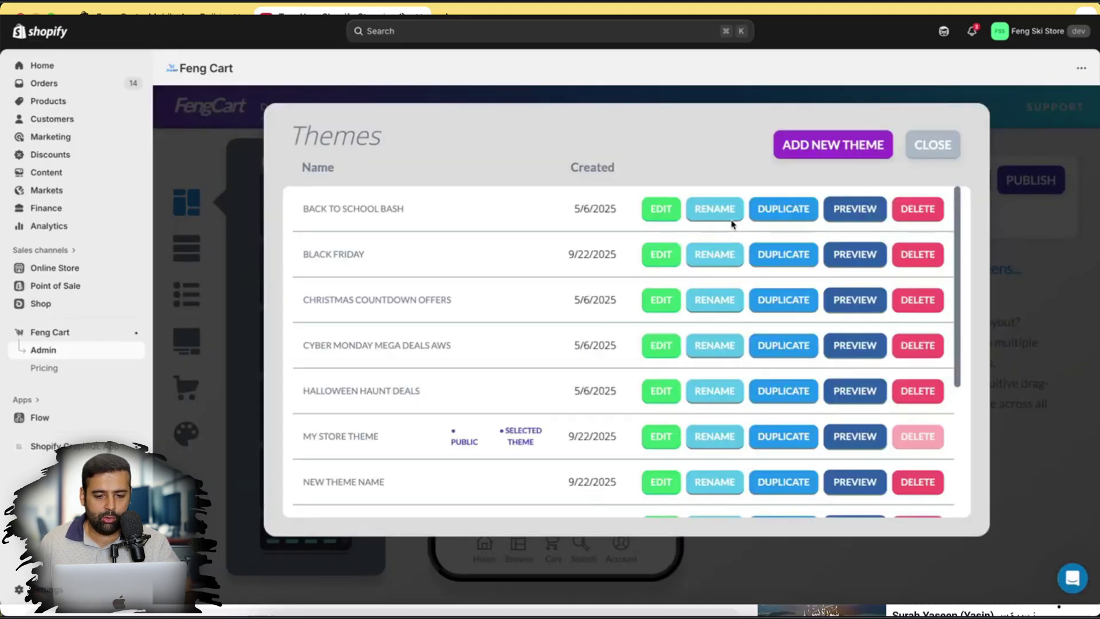
Rename Black Friday to New Black Friday, delete Halloween Haunt Deals, and load My Store Theme
click(718, 257)
text(New black friday)
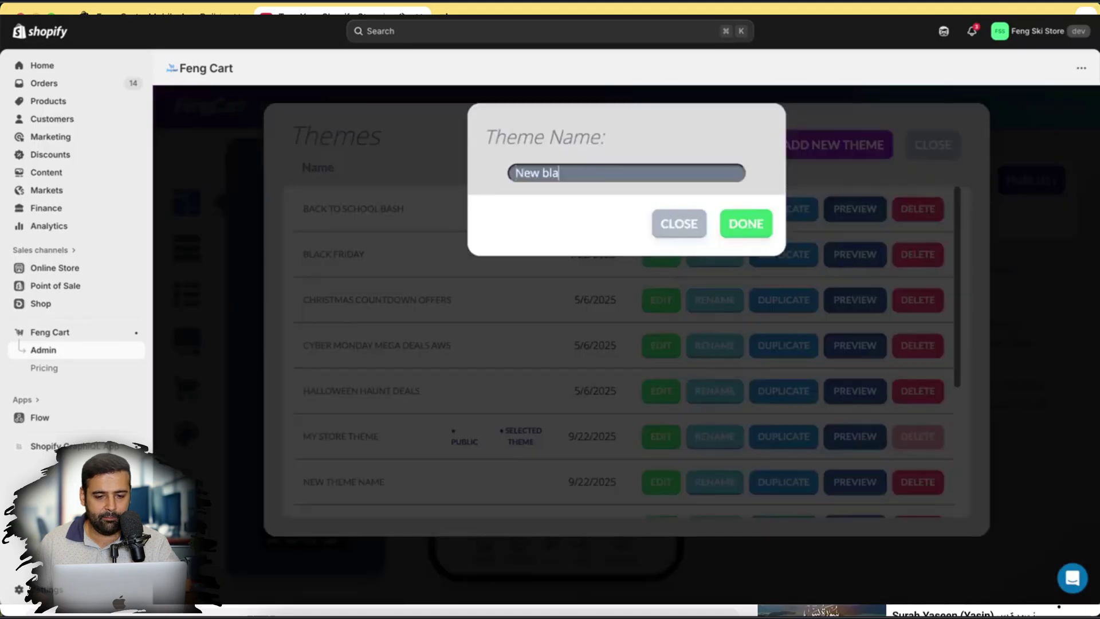
click(744, 228)
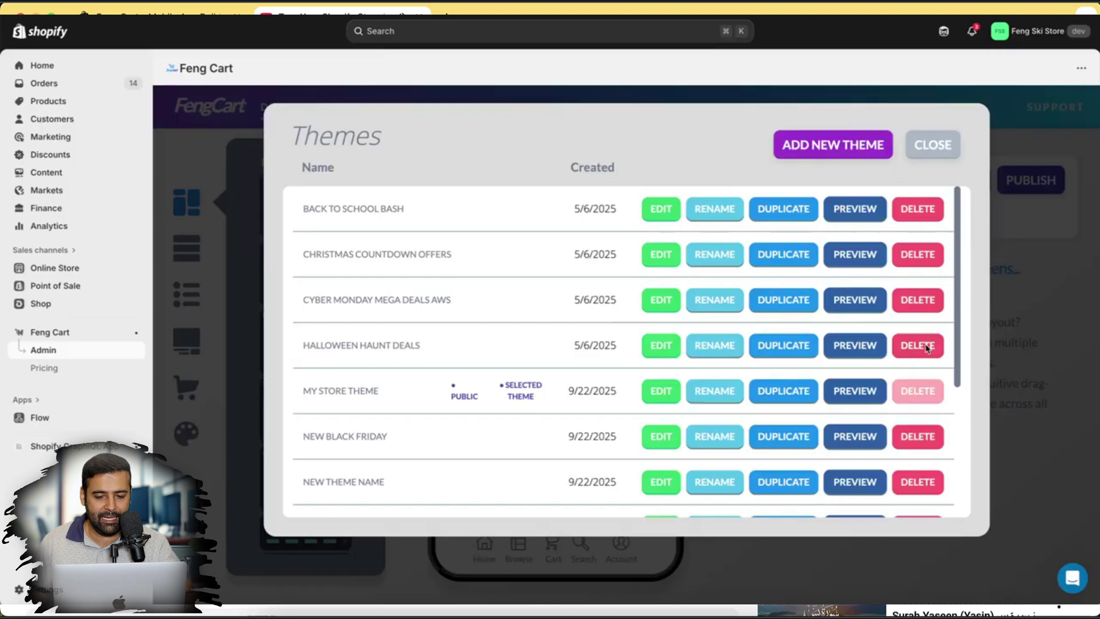
click(927, 347)
click(712, 400)
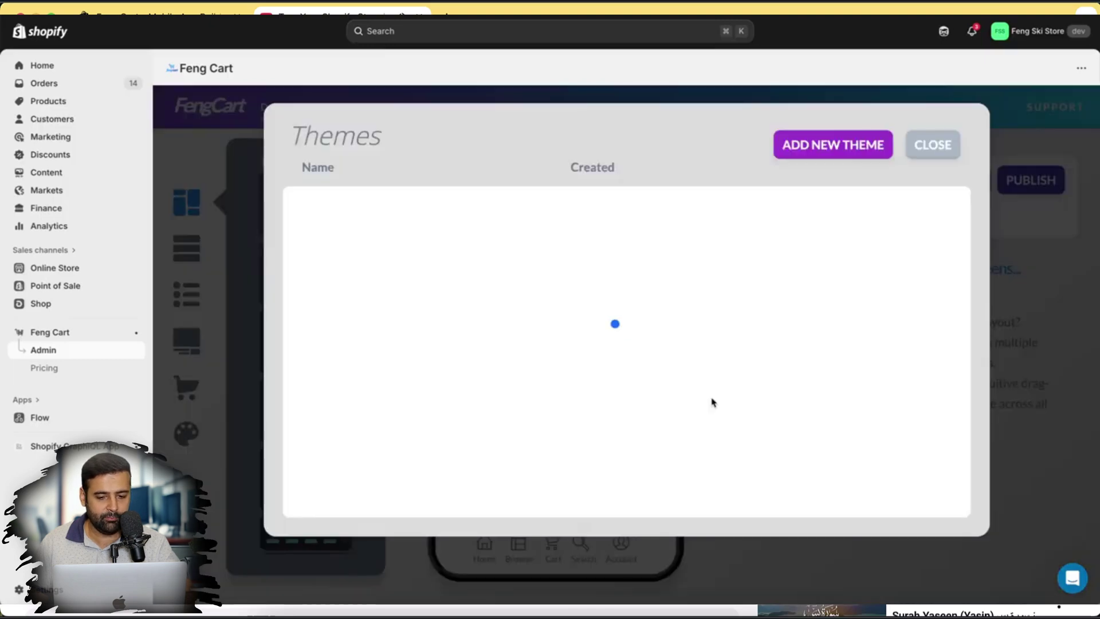
scroll(711, 400, down, 2)
scroll(711, 401, down, 3)
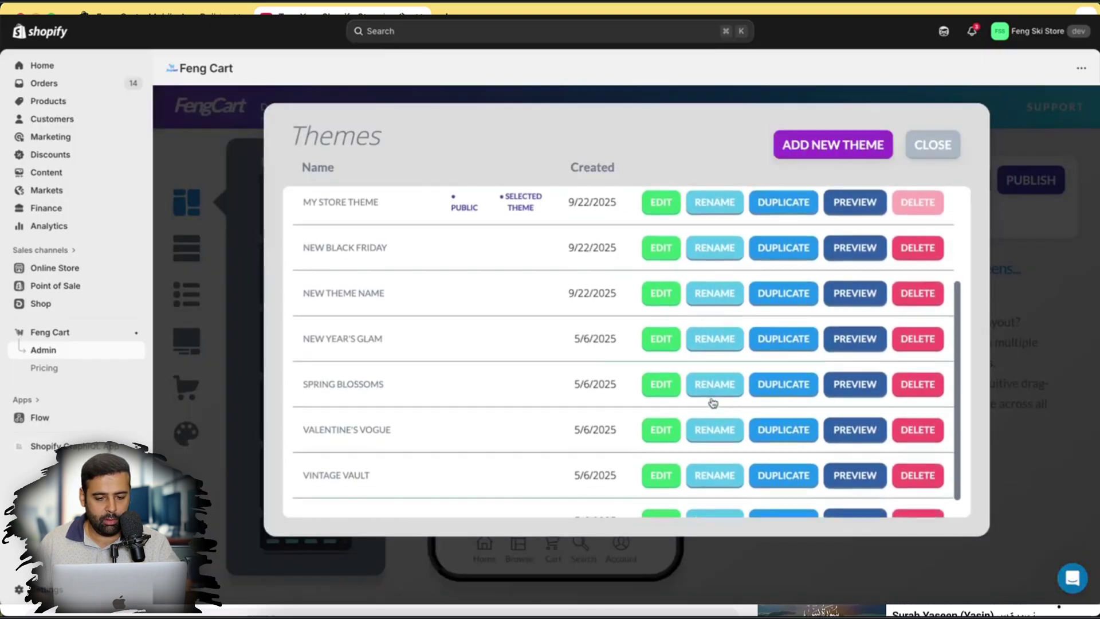
scroll(712, 400, up, 2)
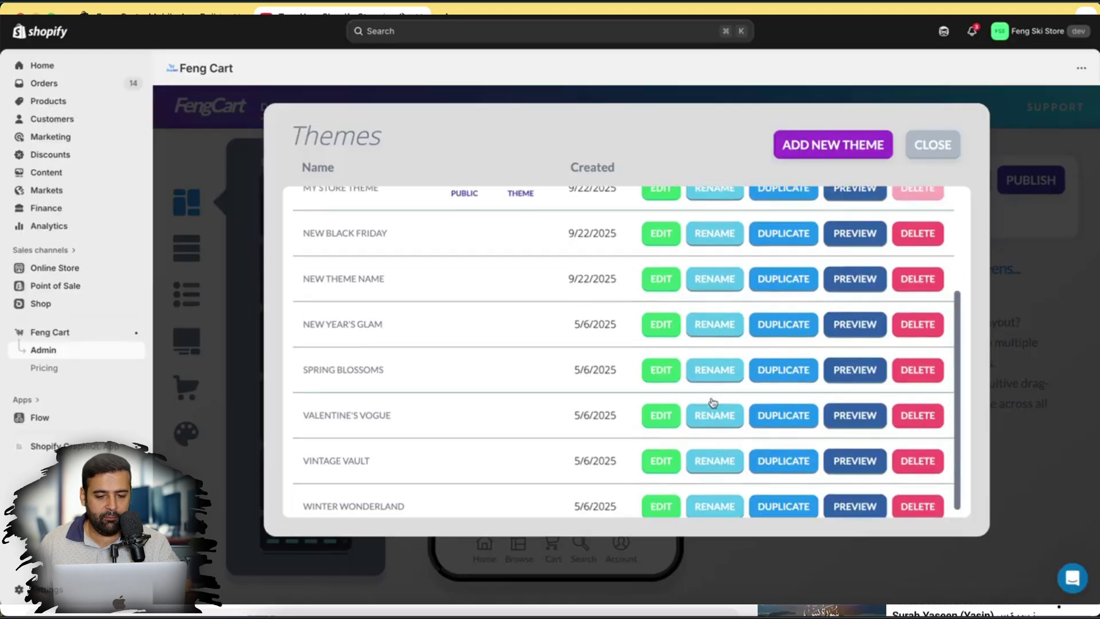
click(668, 293)
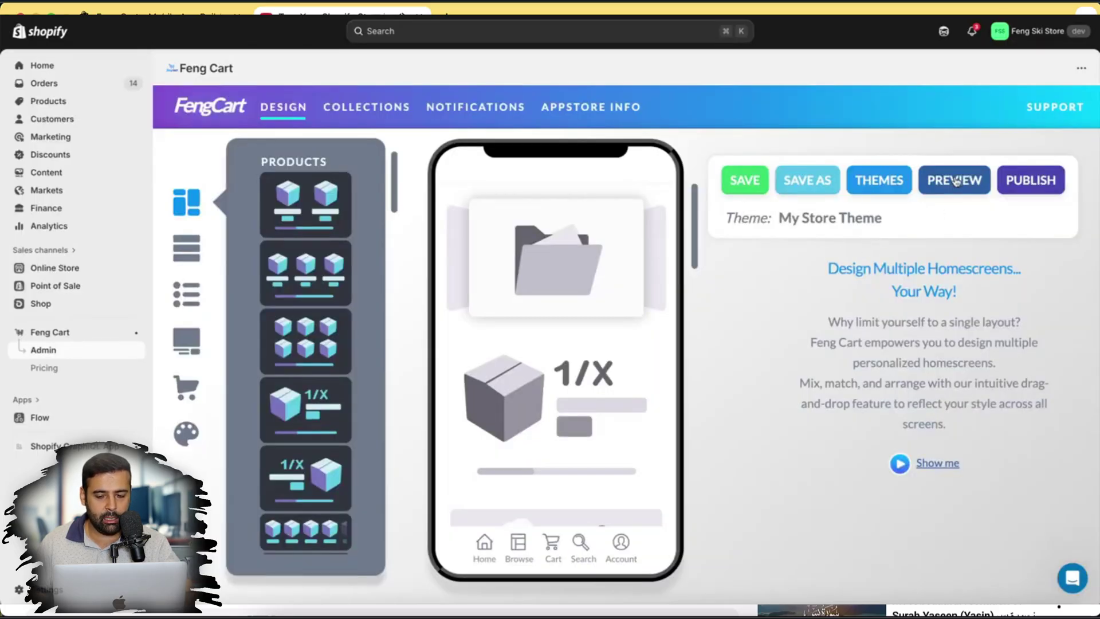
Generate the theme's preview QR code and browse the Skiing Essentials category in single-card view
click(956, 180)
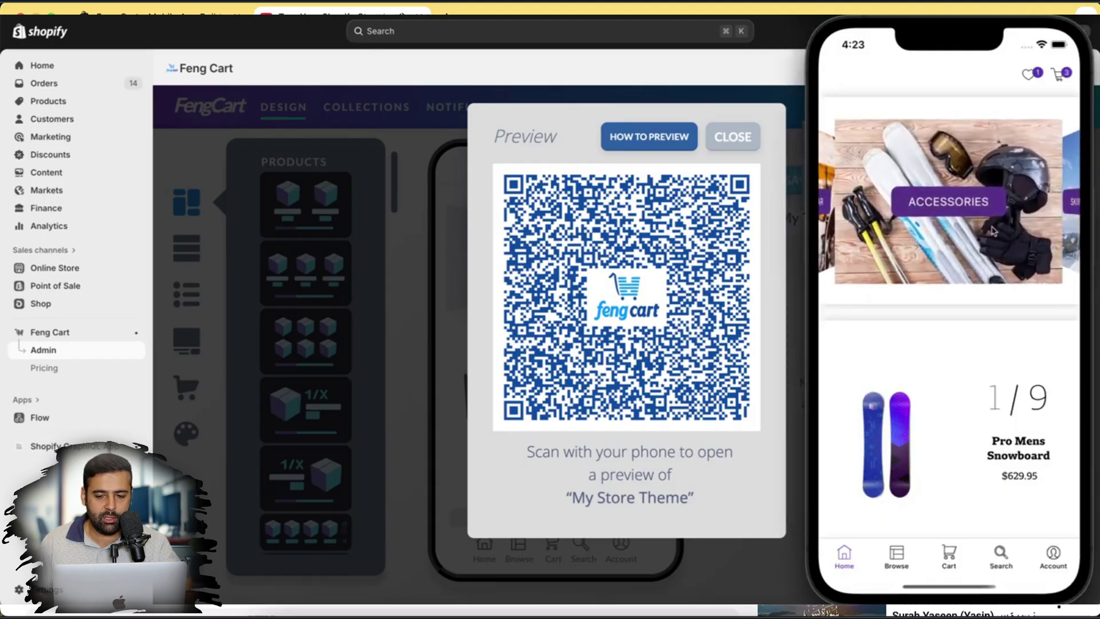
click(1002, 244)
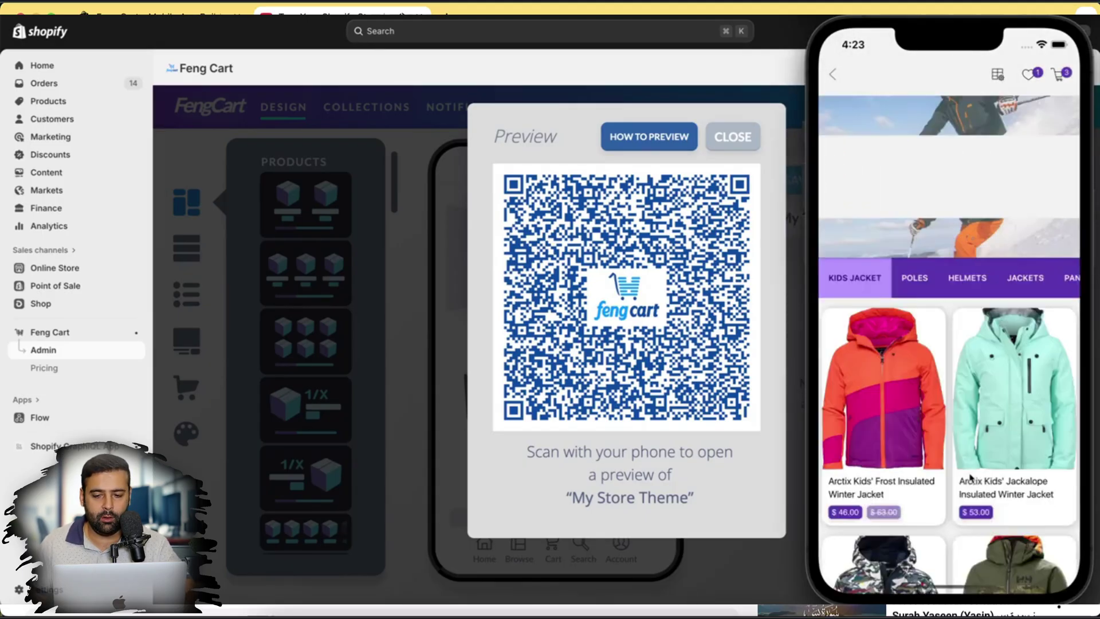
scroll(959, 481, down, 5)
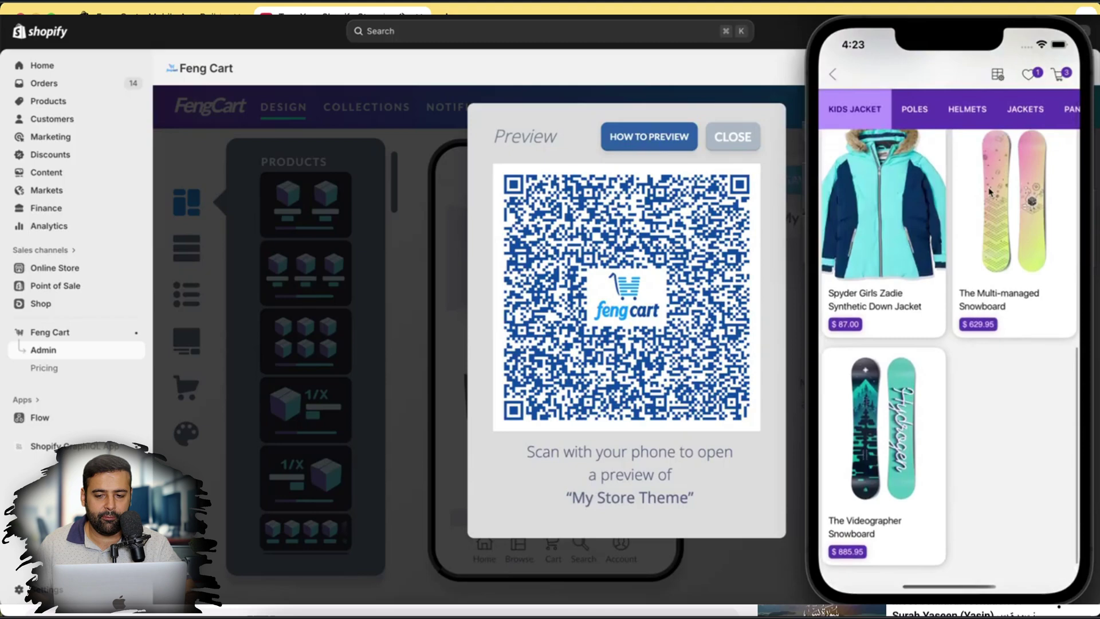
scroll(1014, 368, up, 3)
scroll(1014, 368, up, 5)
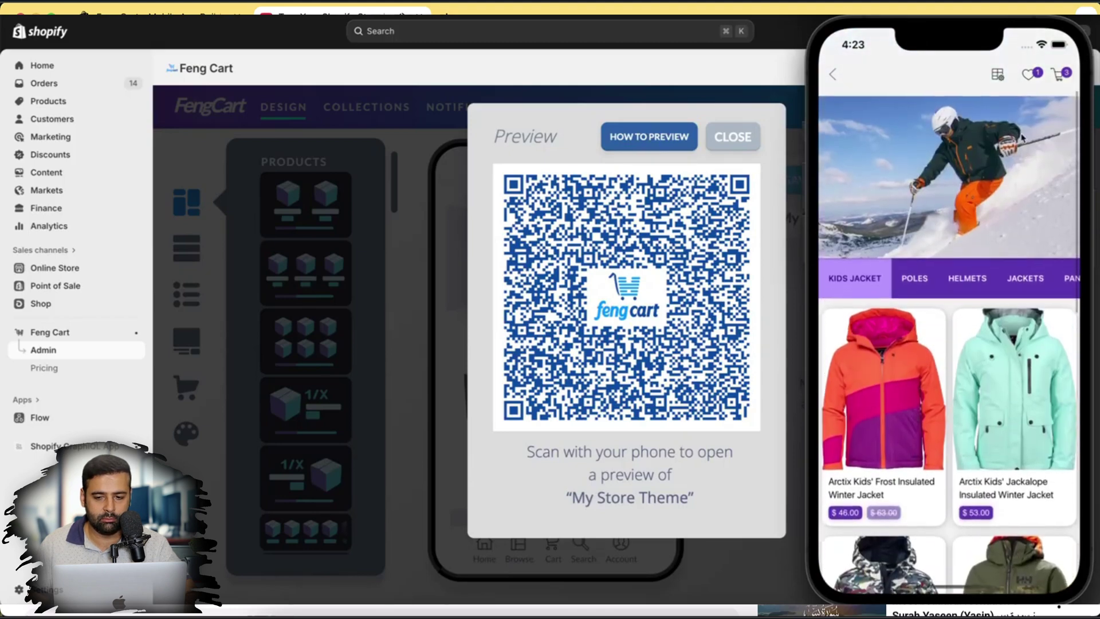
click(1010, 282)
scroll(1009, 457, down, 2)
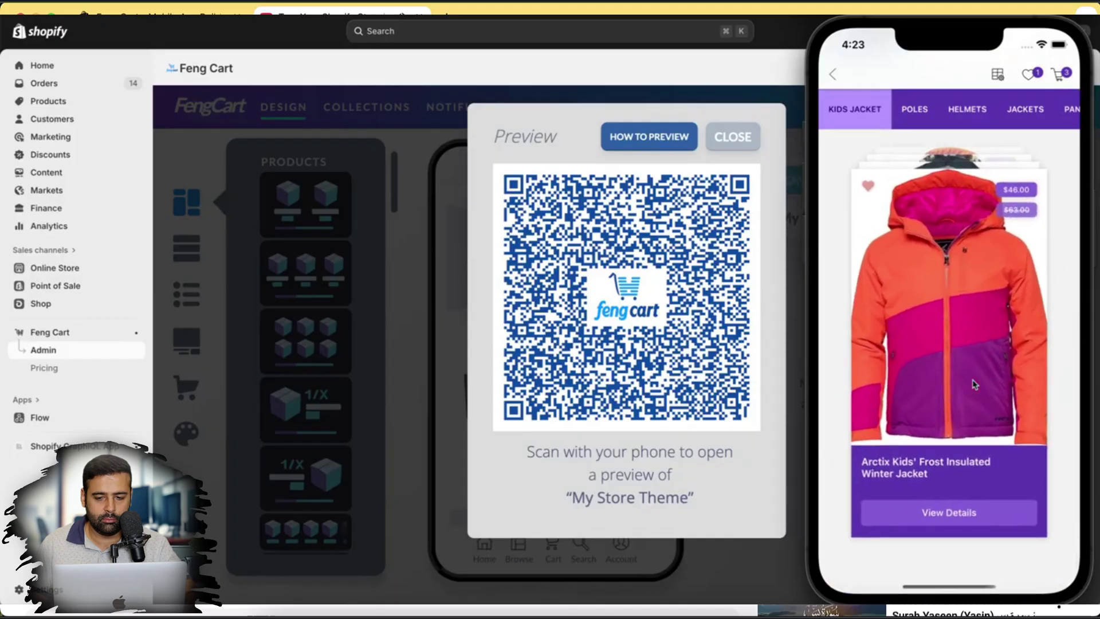
Swipe away the orange kids' and teal Jackalope jacket cards, then return to the preview home screen
drag(974, 307, 850, 309)
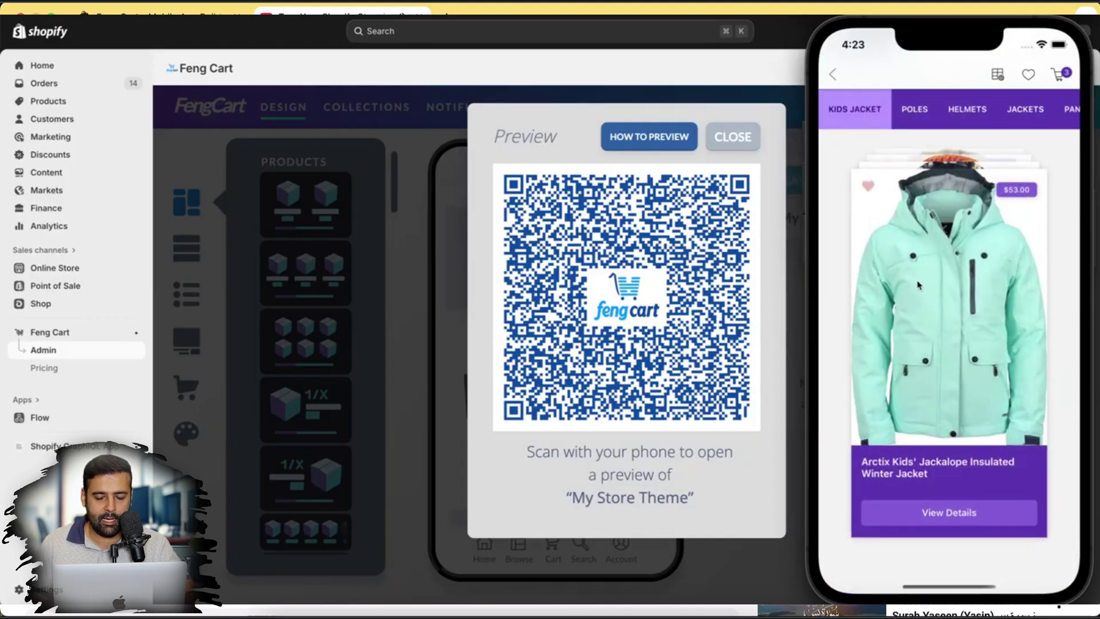
mouse_move(918, 285)
mouse_down()
mouse_move(972, 301)
mouse_move(1005, 275)
mouse_move(828, 93)
mouse_up()
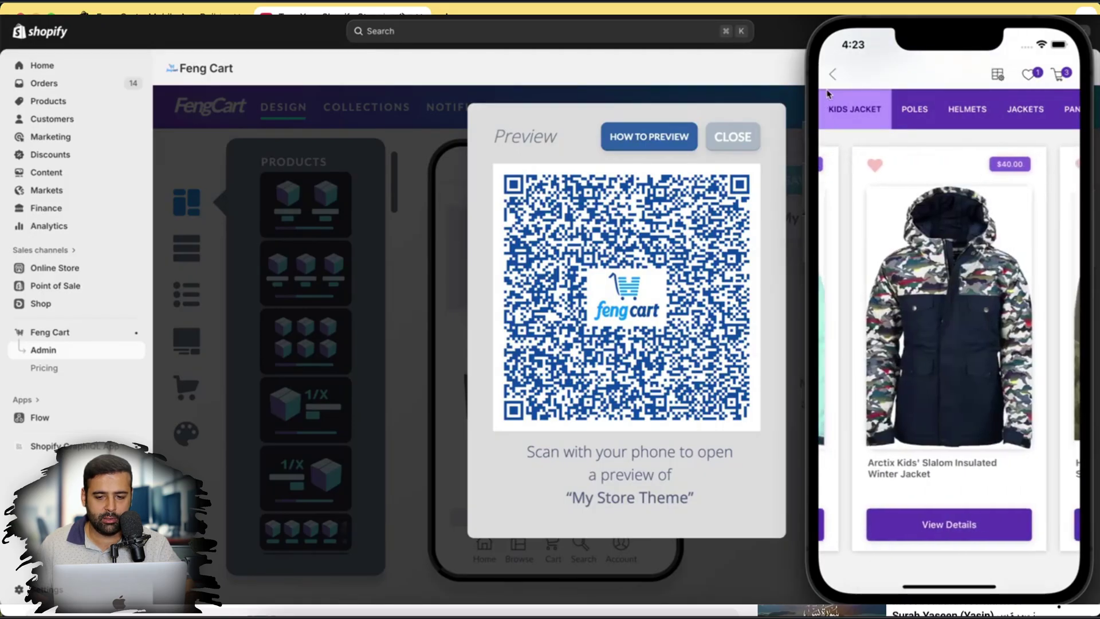
click(833, 76)
scroll(970, 435, down, 1)
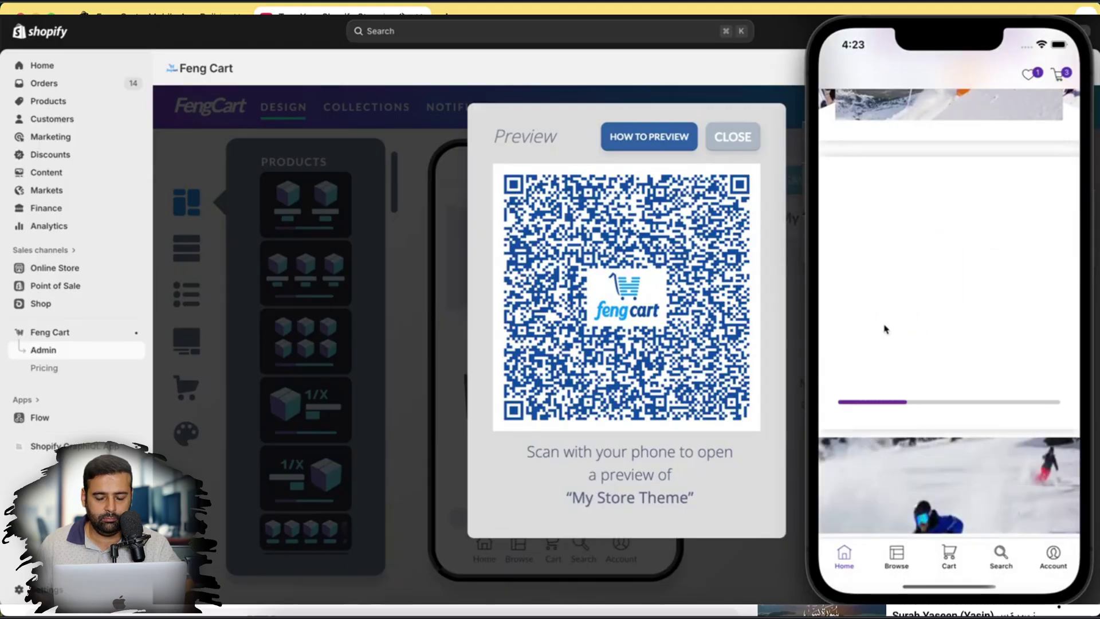
scroll(886, 329, down, 5)
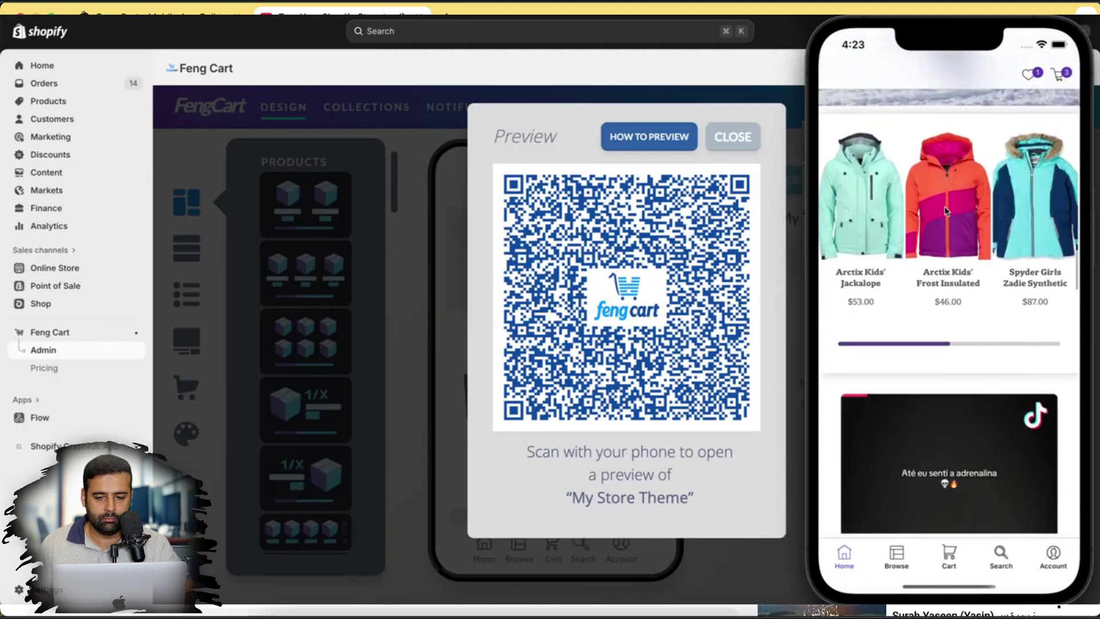
scroll(945, 210, right, 5)
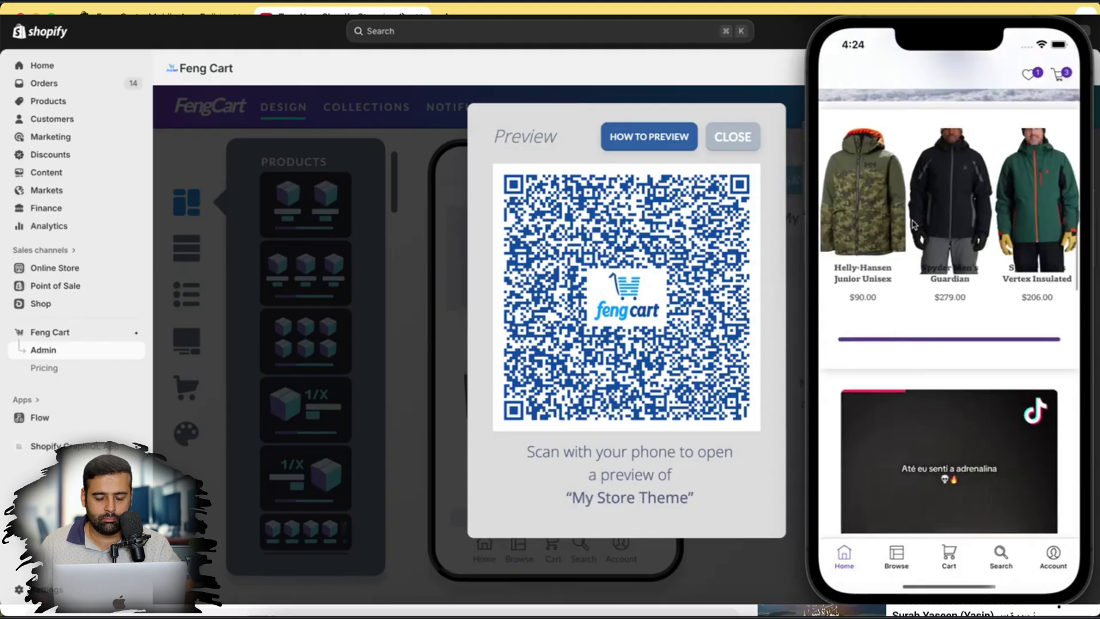
scroll(913, 224, left, 5)
scroll(983, 256, down, 3)
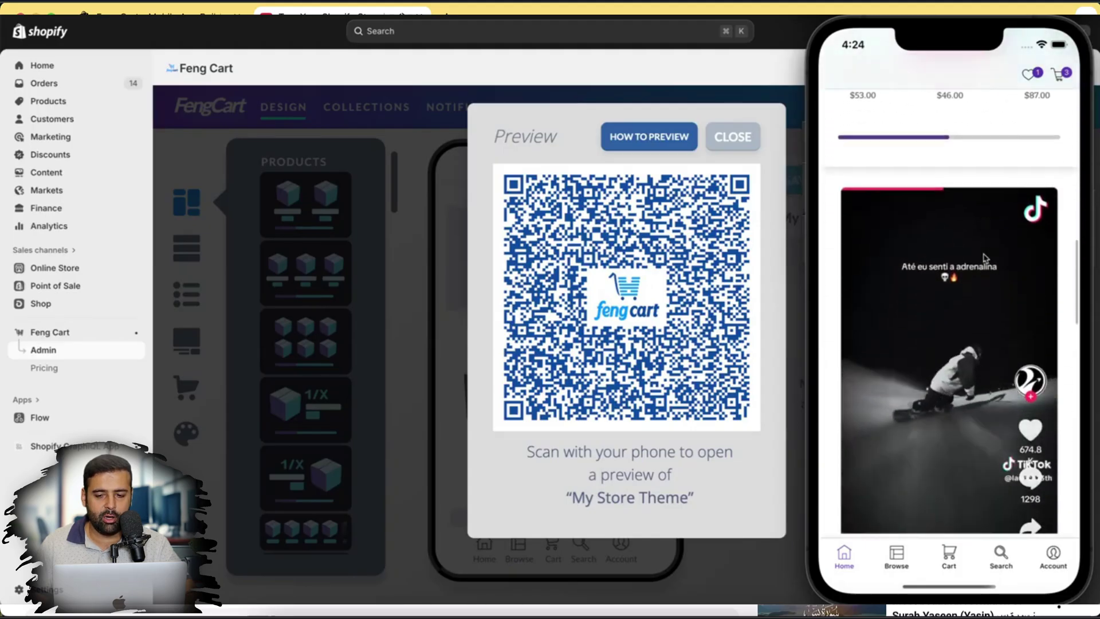
scroll(984, 256, down, 3)
scroll(1062, 442, up, 1)
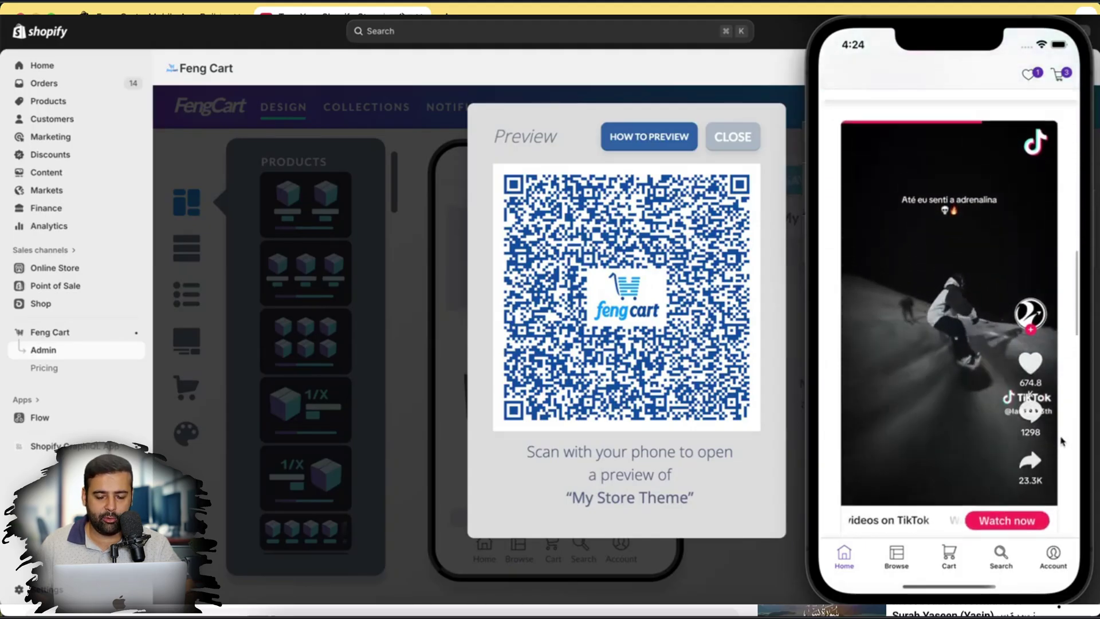
scroll(1052, 301, down, 10)
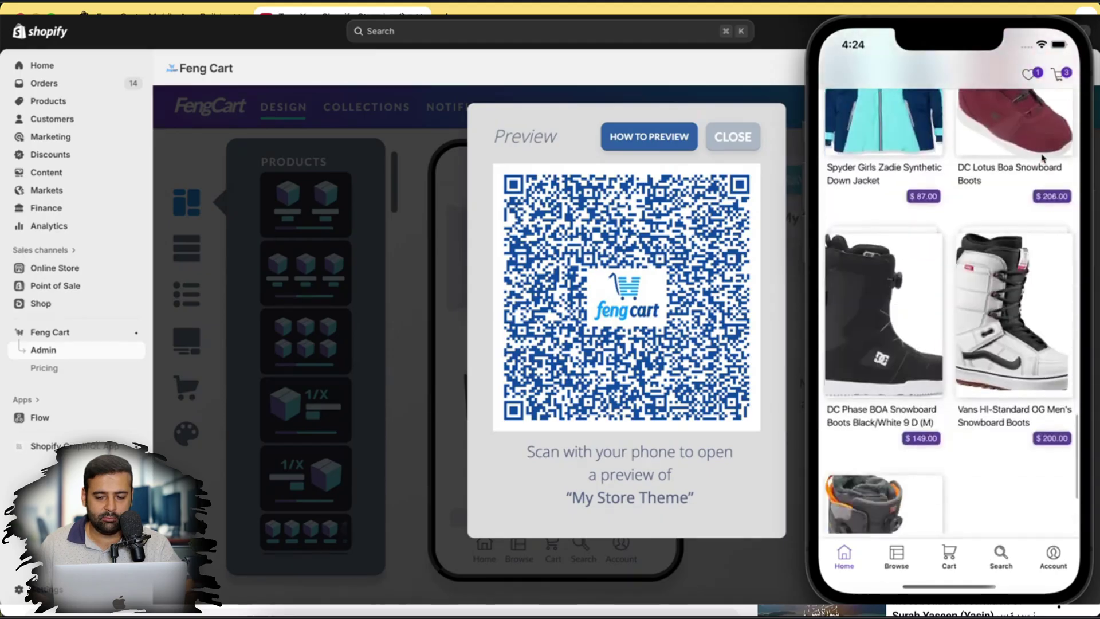
scroll(1023, 258, down, 5)
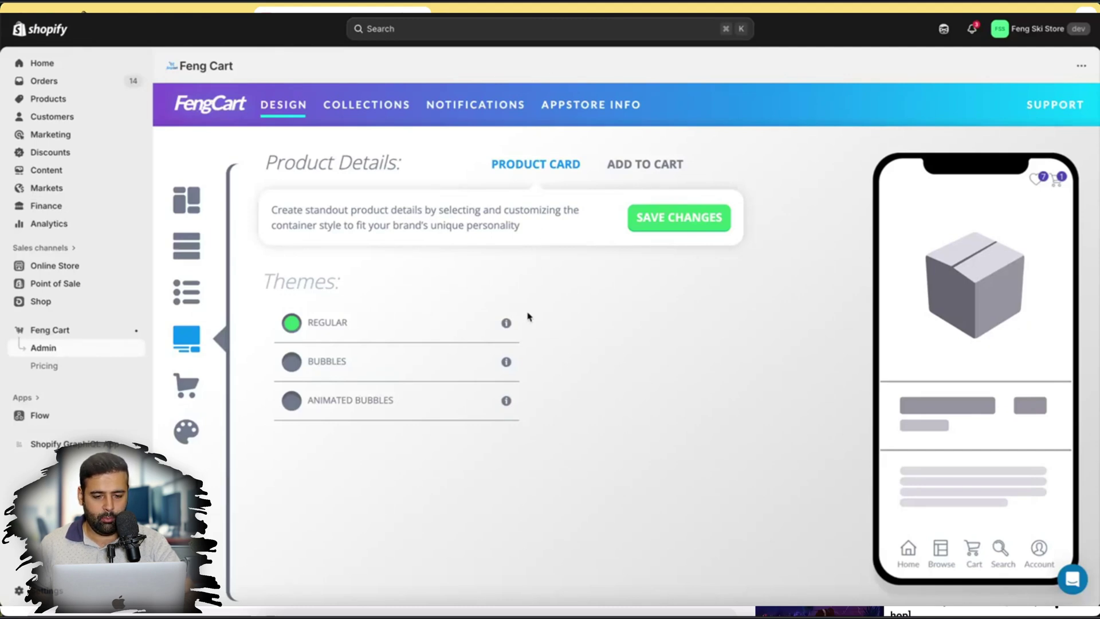
mouse_move(506, 323)
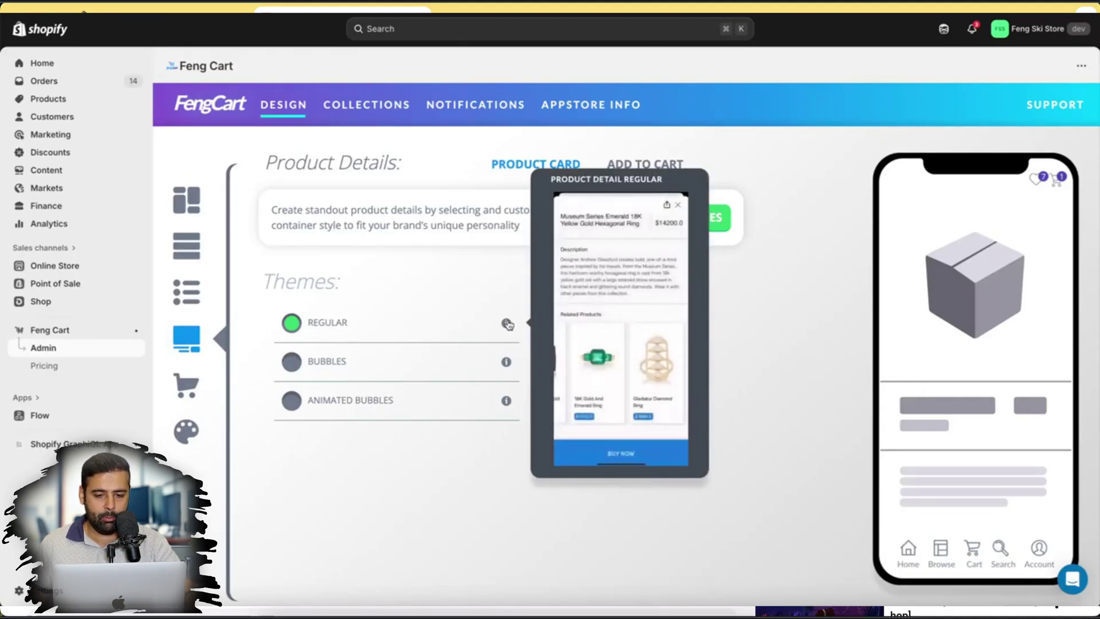
Choose Bubbles then Animated Bubbles as the product card theme and bring up Add to Cart button styles
click(478, 367)
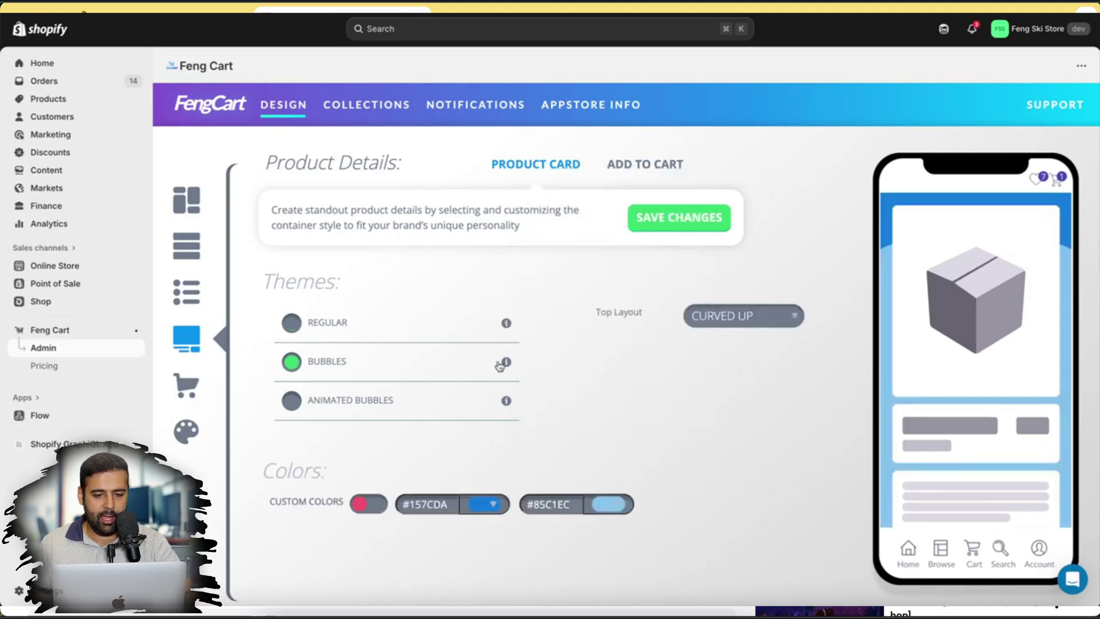
mouse_move(506, 362)
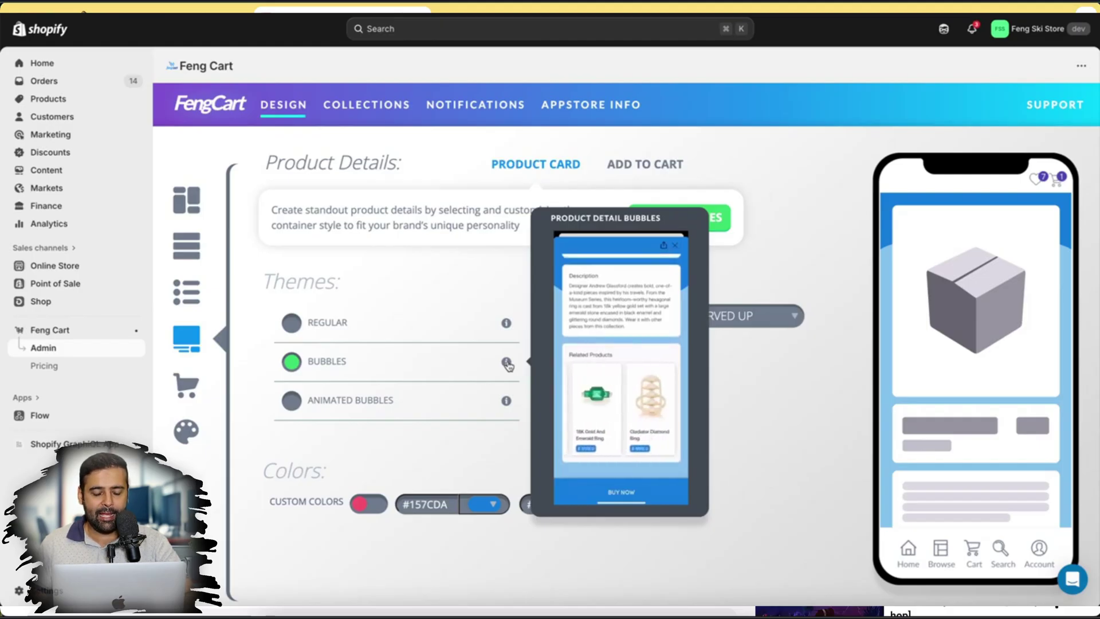
click(496, 402)
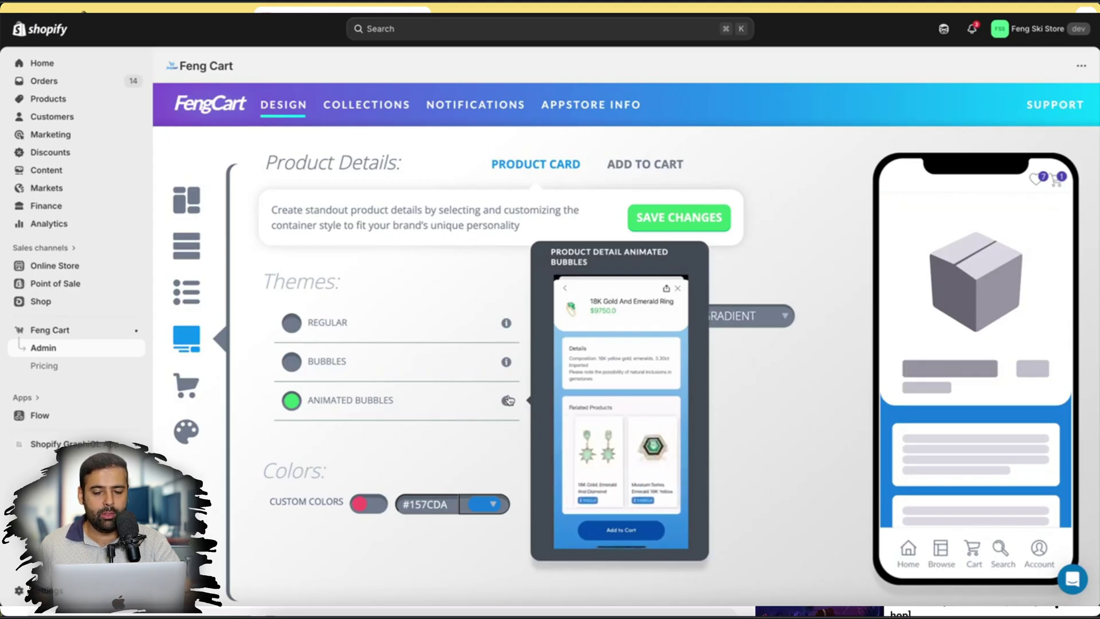
click(668, 164)
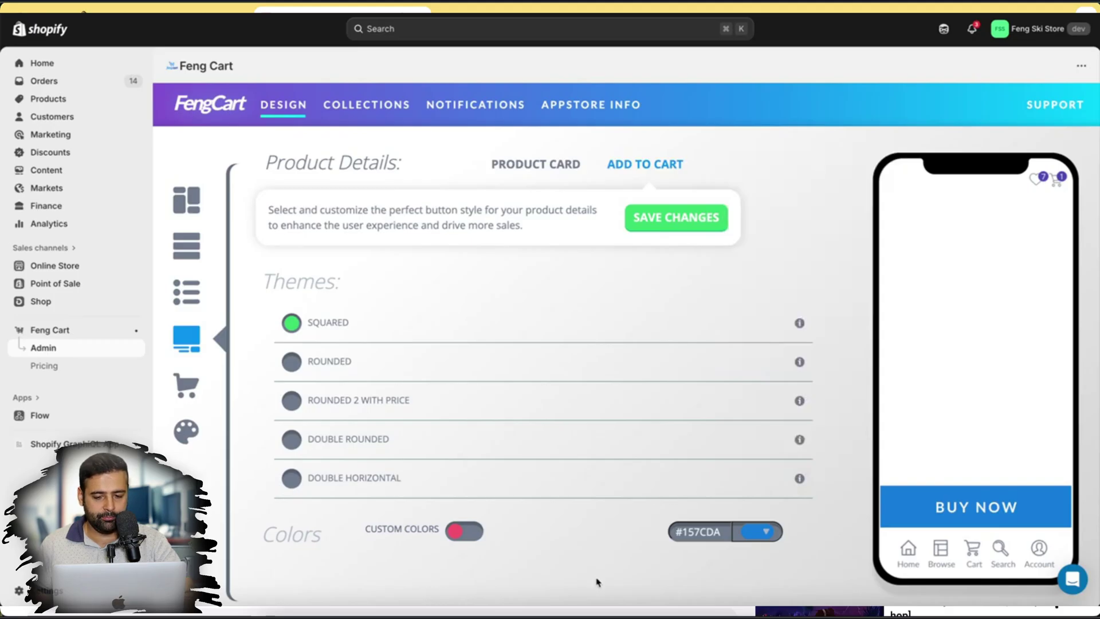
click(743, 533)
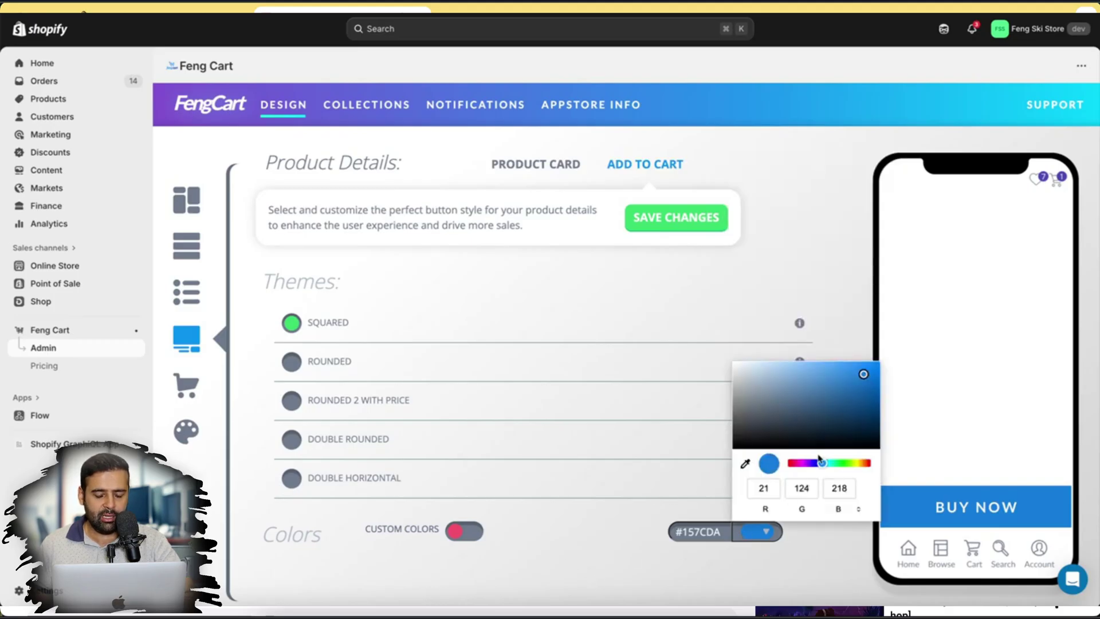
mouse_move(819, 461)
mouse_down()
mouse_move(789, 470)
mouse_move(844, 464)
mouse_up()
click(523, 596)
click(471, 530)
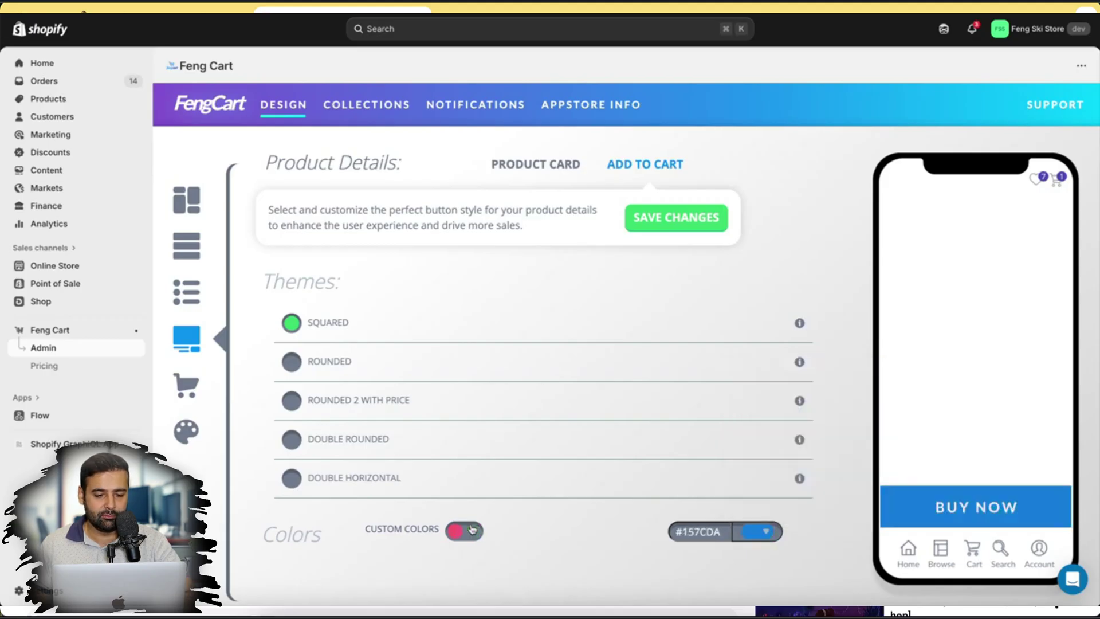
Bring the iOS simulator to the front showing the Vans HI-Standard OG boots card at $200
click(345, 610)
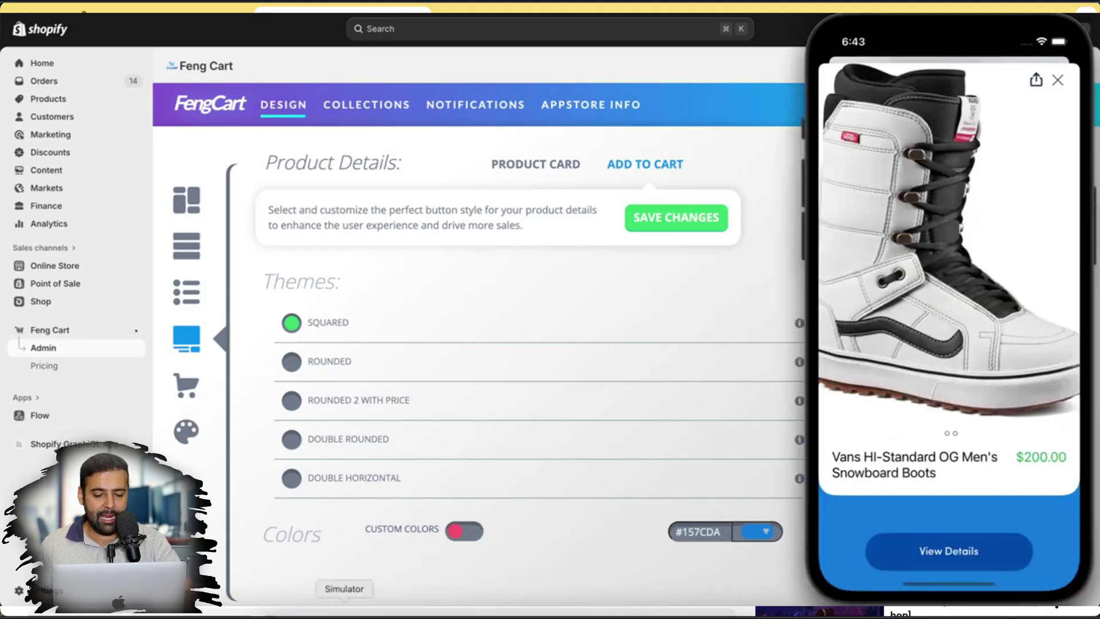